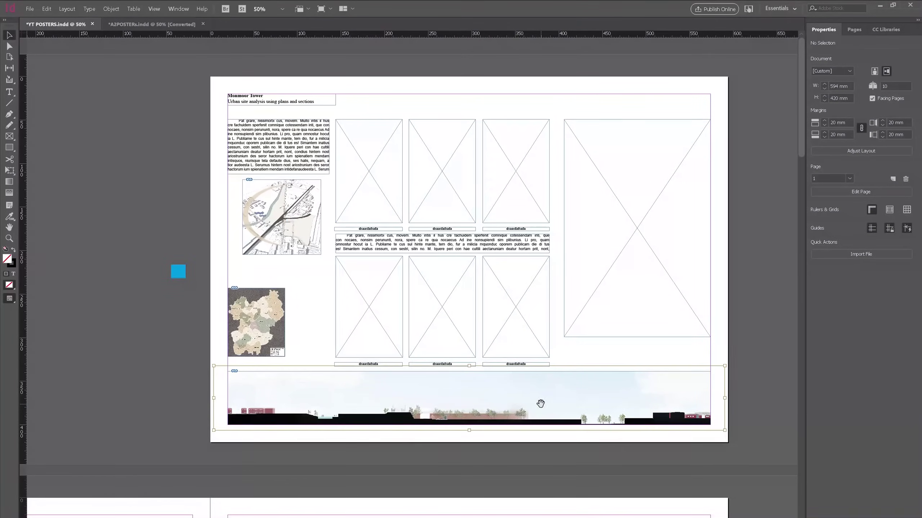
- Reposition the panoramic section image inside its frame along the foot of the poster
click(539, 404)
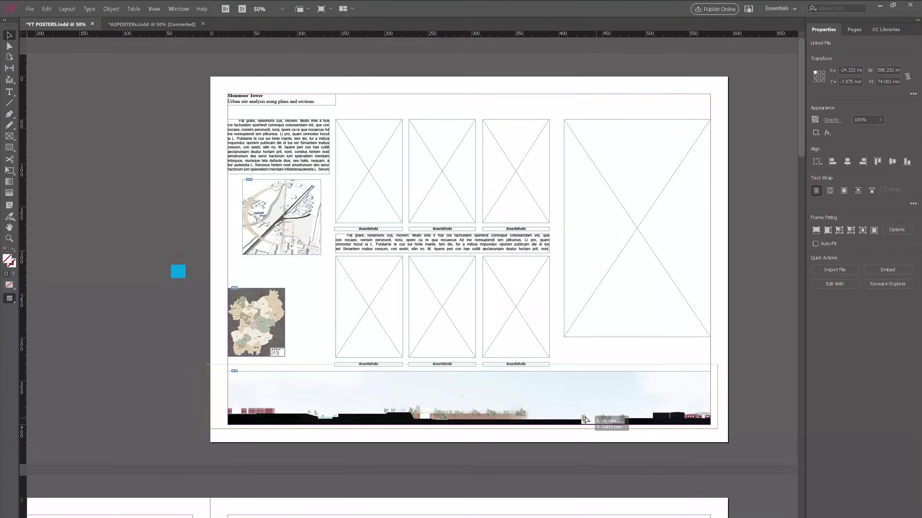
drag(590, 417, 579, 415)
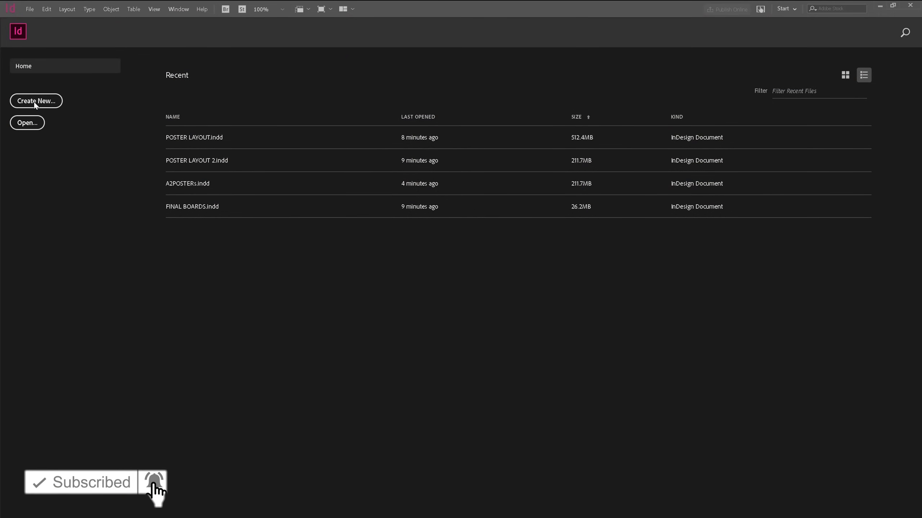
- Start a new document from the recent A2 preset with 10 facing pages and set it to landscape orientation, 594 × 420 mm
click(34, 101)
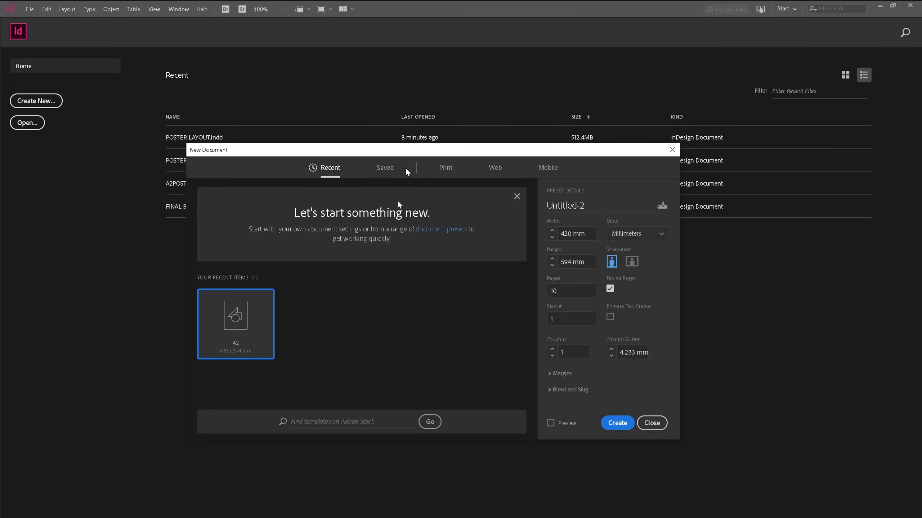
click(441, 169)
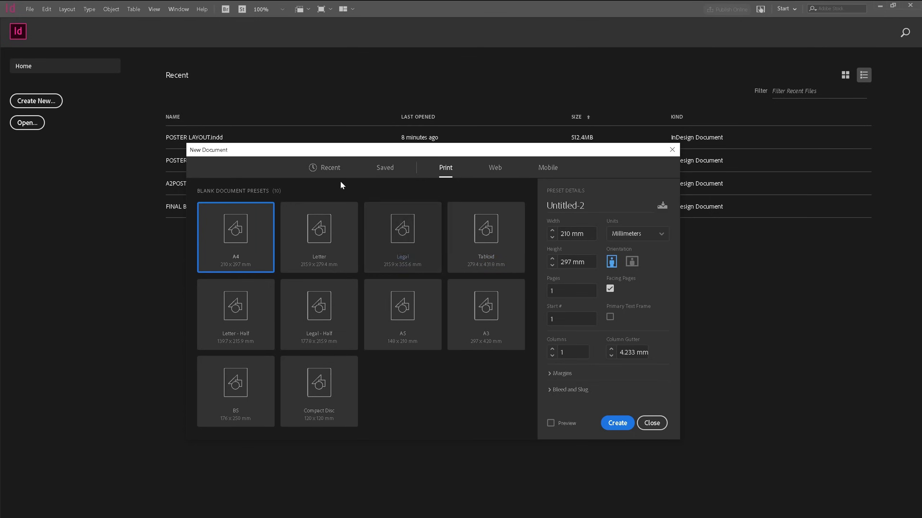
click(334, 168)
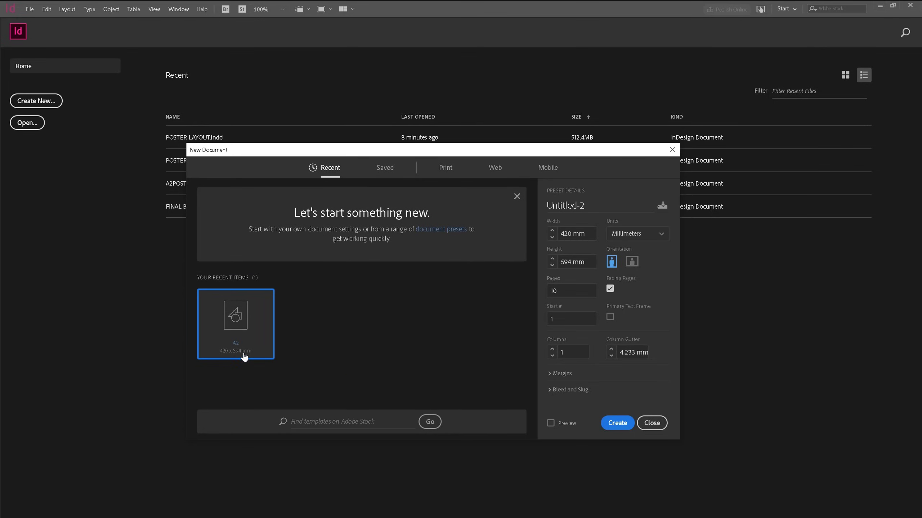
drag(585, 234, 563, 233)
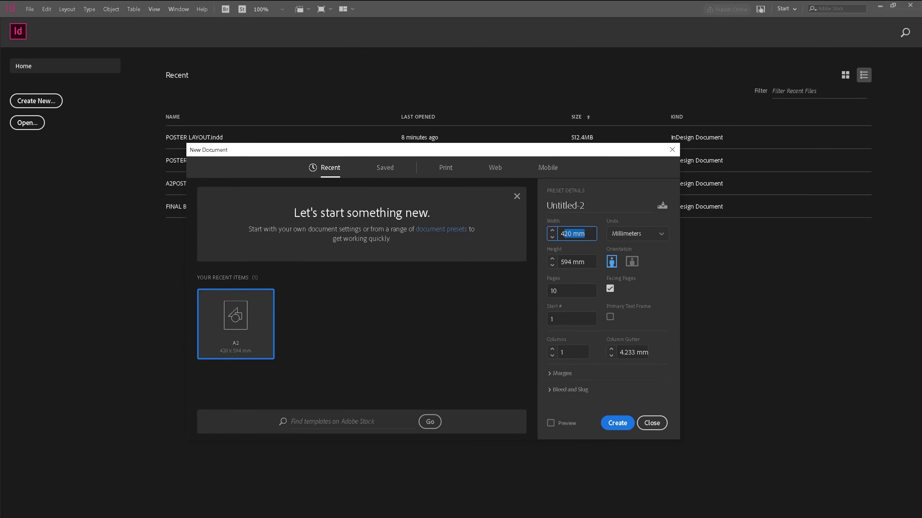
key(Tab)
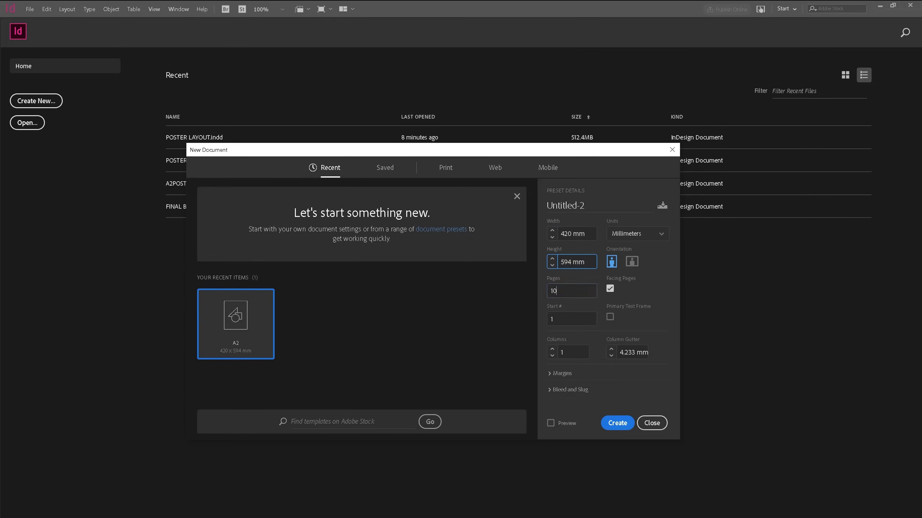
key(Tab)
click(632, 262)
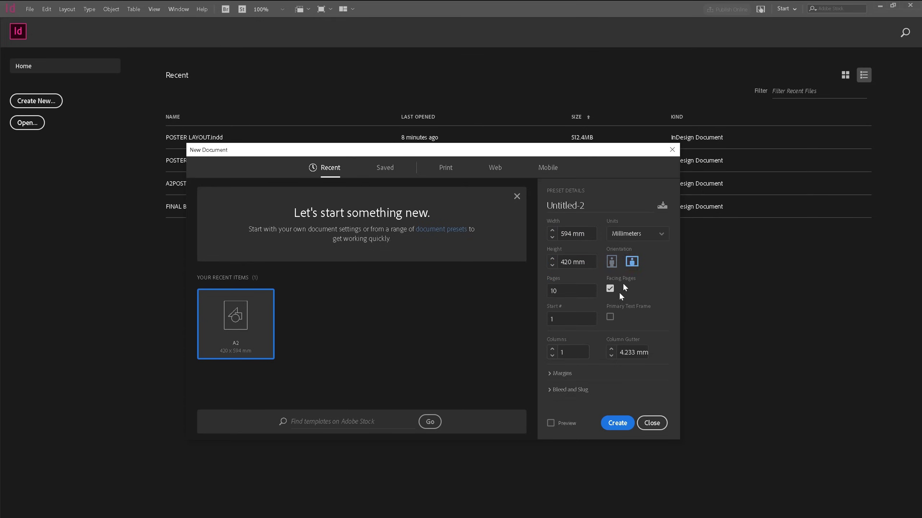
- Review the margin, bleed and slug settings of the new document and create it
click(549, 374)
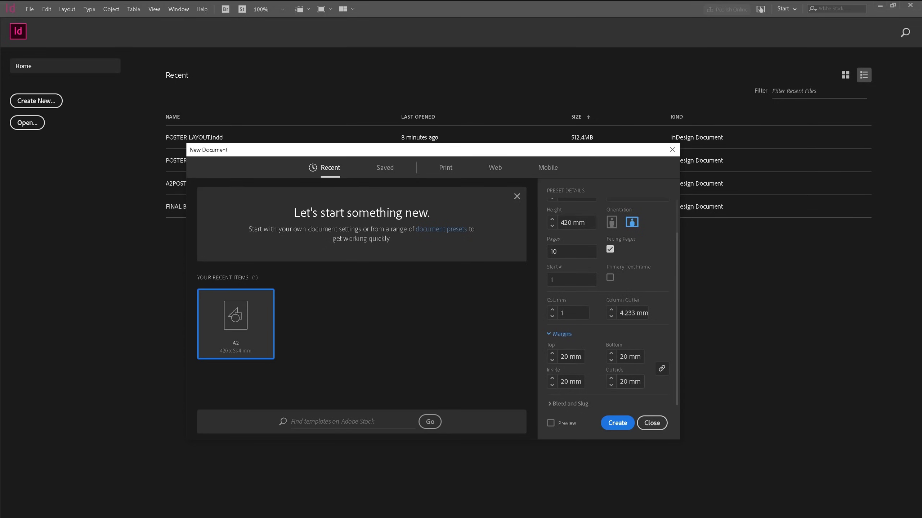
click(552, 404)
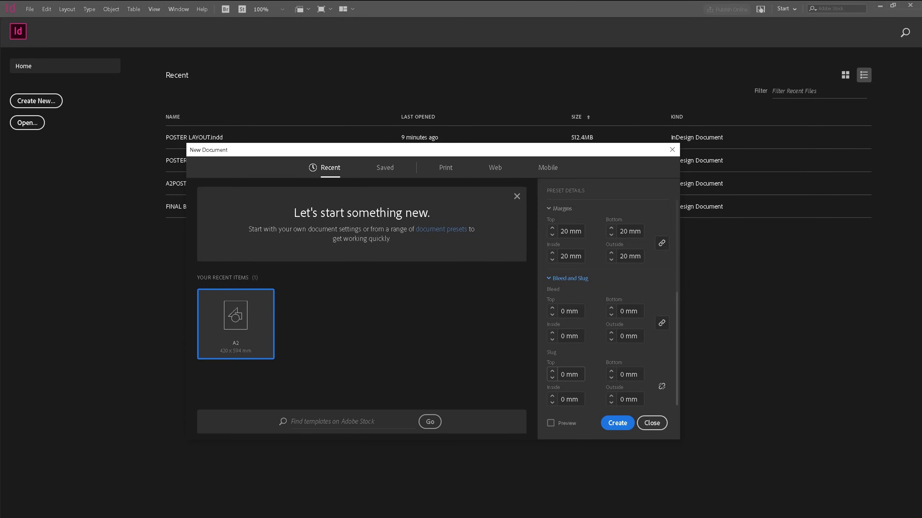
scroll(560, 377, up, 5)
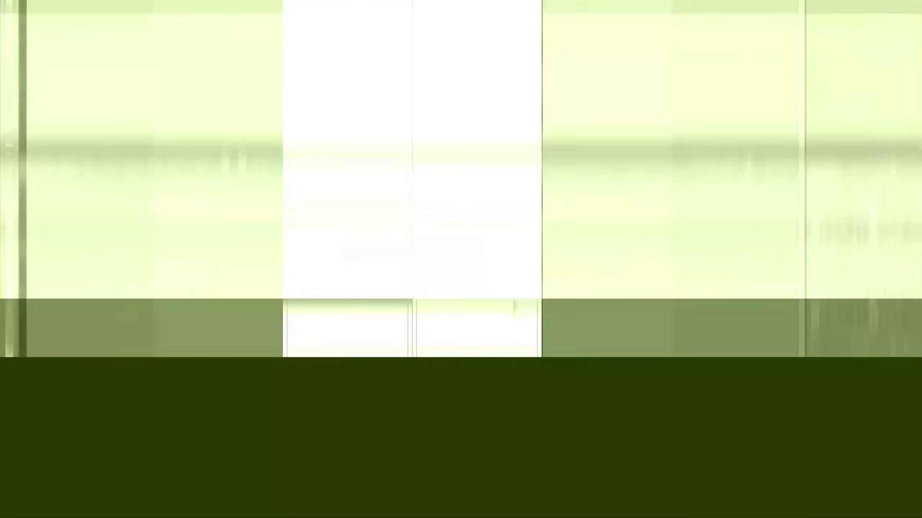
- Draw three rectangle frames inside the first page's margins, about 182 × 380 mm, 362 × 263 mm and 362 × 103 mm
key(ctrl+equal)
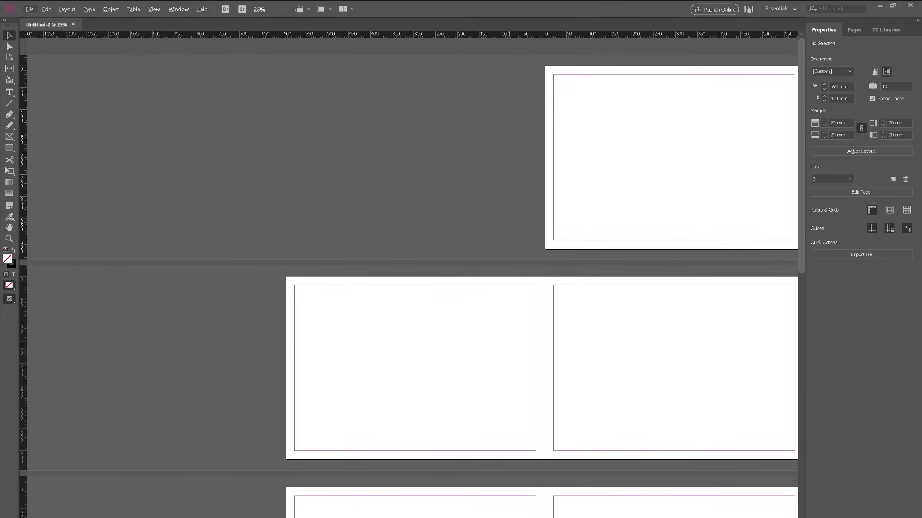
scroll(516, 168, right, 5)
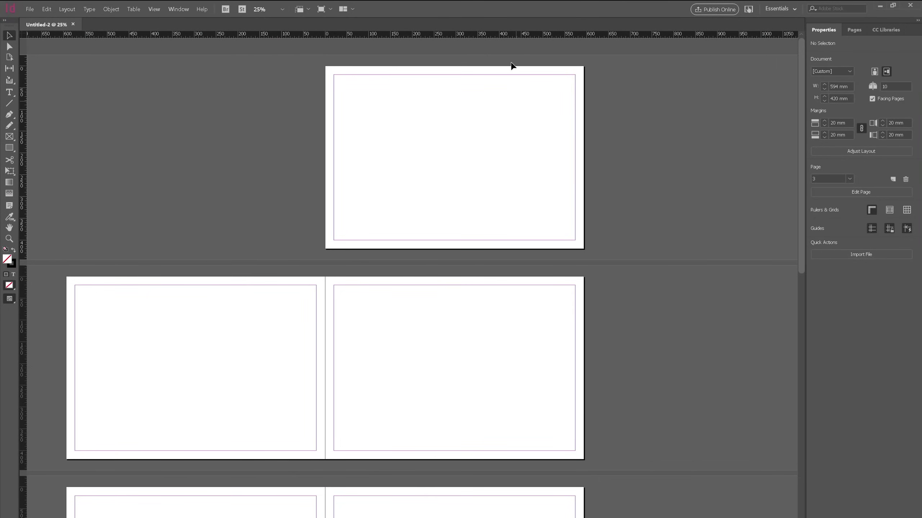
key(ctrl+equal)
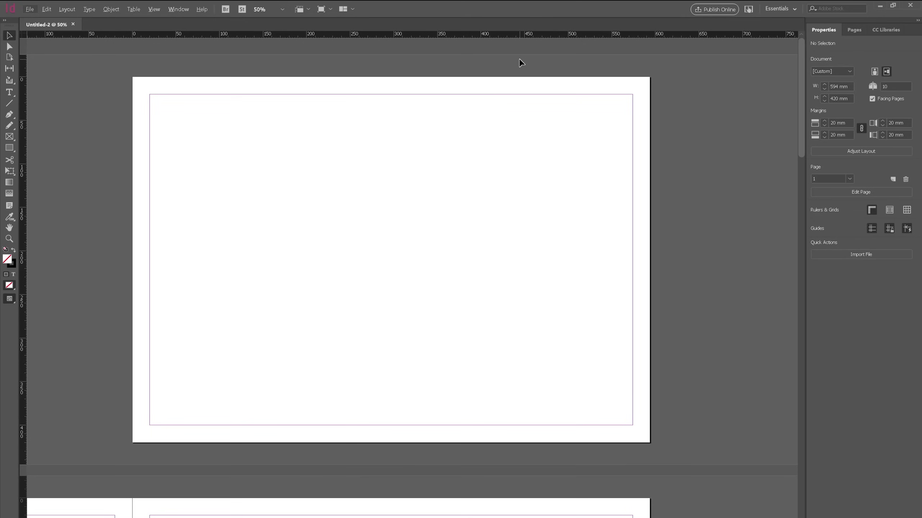
key(f)
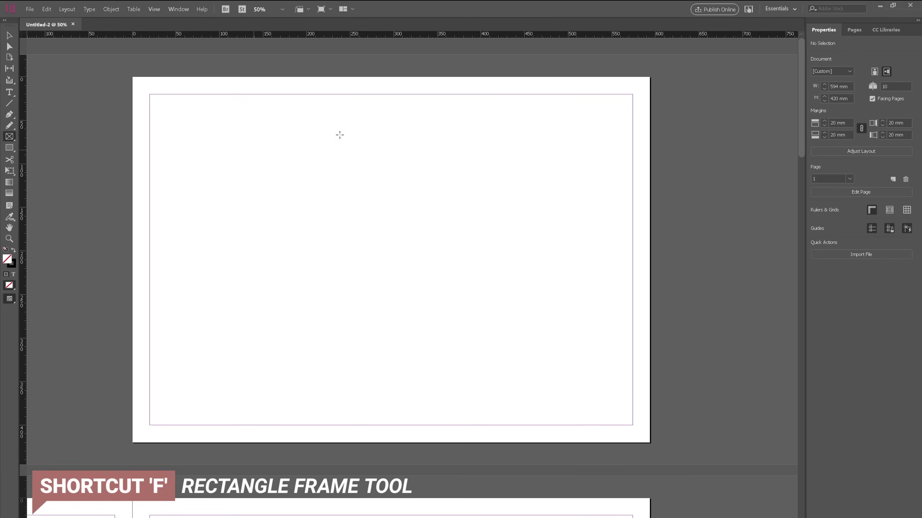
drag(474, 426, 633, 94)
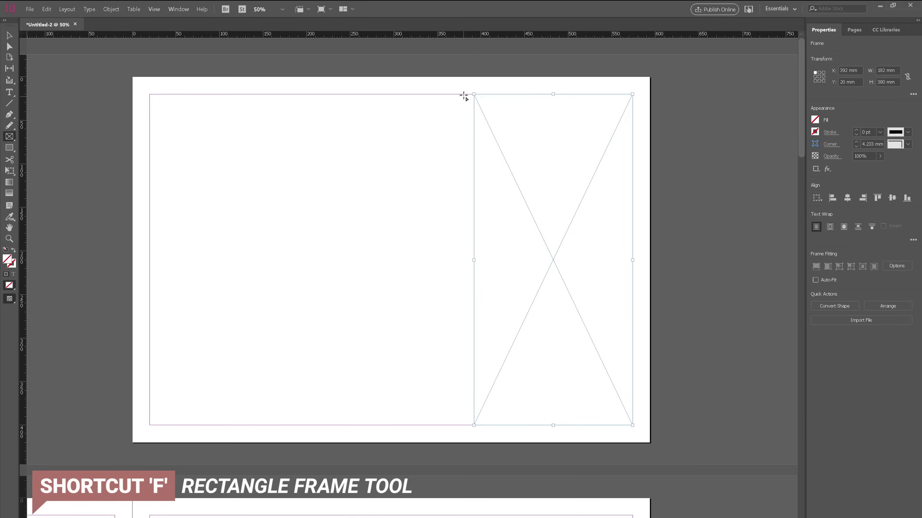
drag(465, 94, 150, 324)
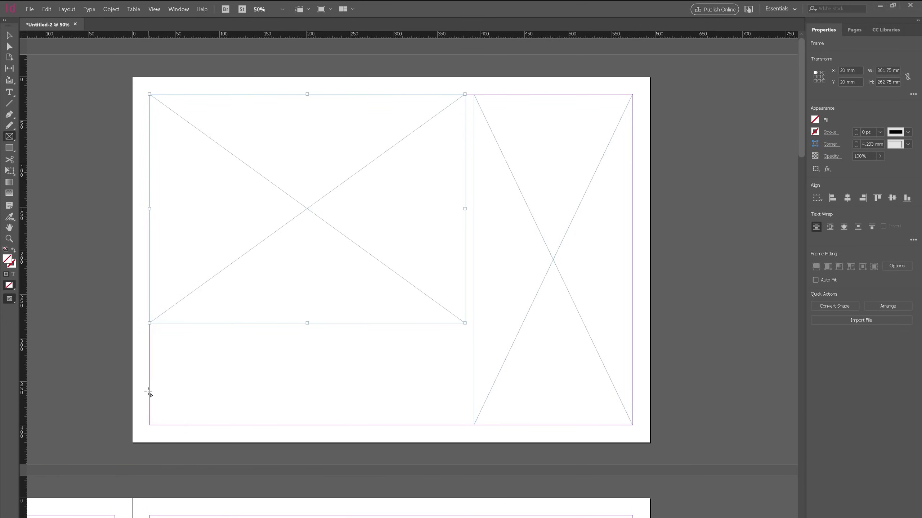
drag(150, 423, 465, 336)
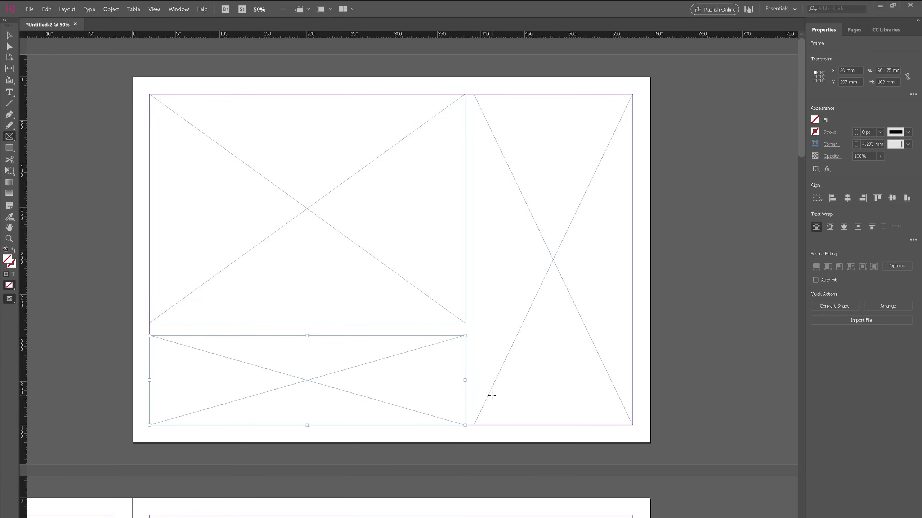
- Delete the three rectangle frames from the first page
key(Delete)
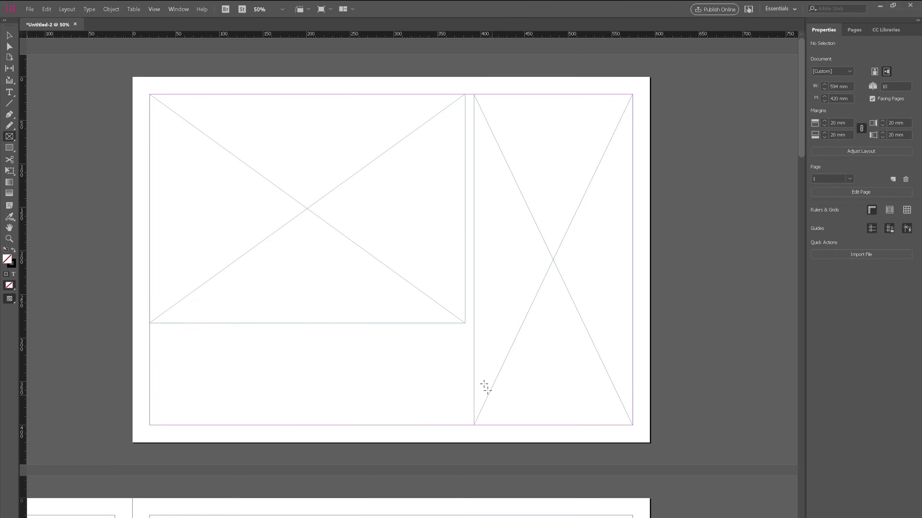
click(9, 36)
click(471, 332)
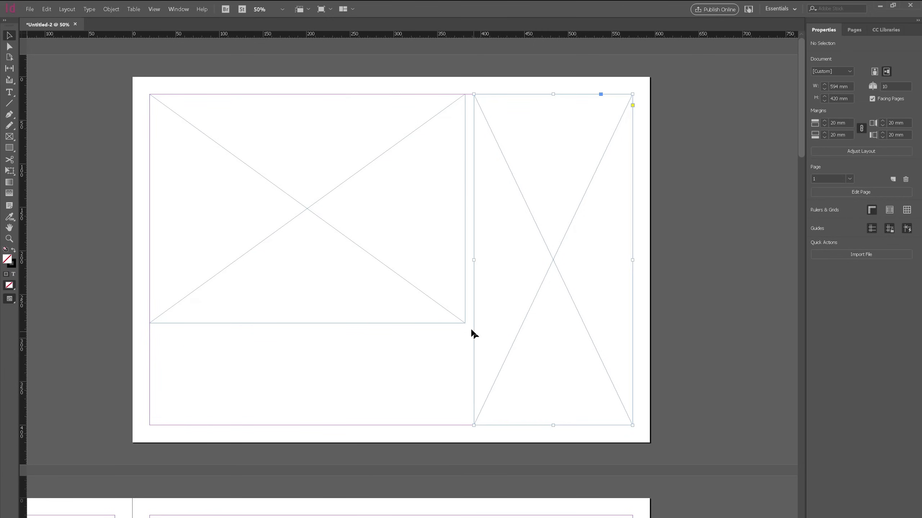
key(Delete)
click(463, 321)
key(Delete)
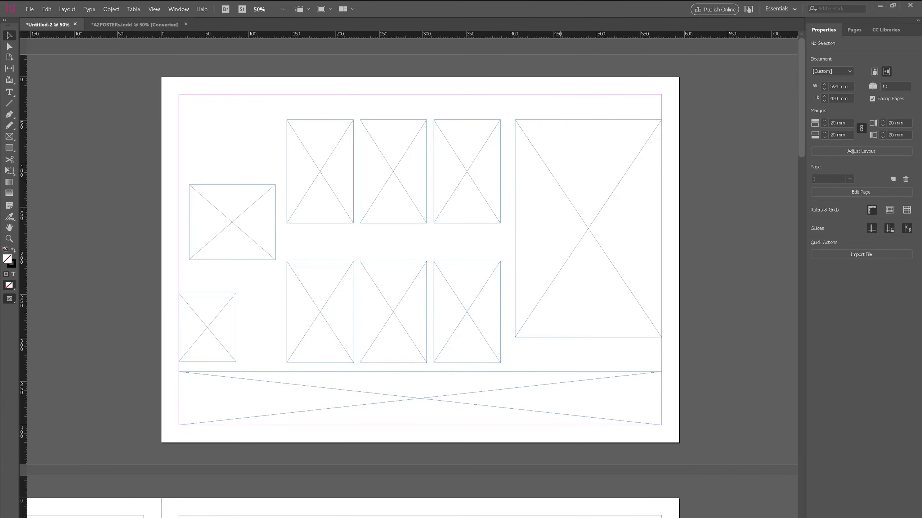
- Move the lower row of three frames and the two frames beside the inner margin slightly upward together
drag(473, 242, 227, 341)
drag(228, 340, 228, 338)
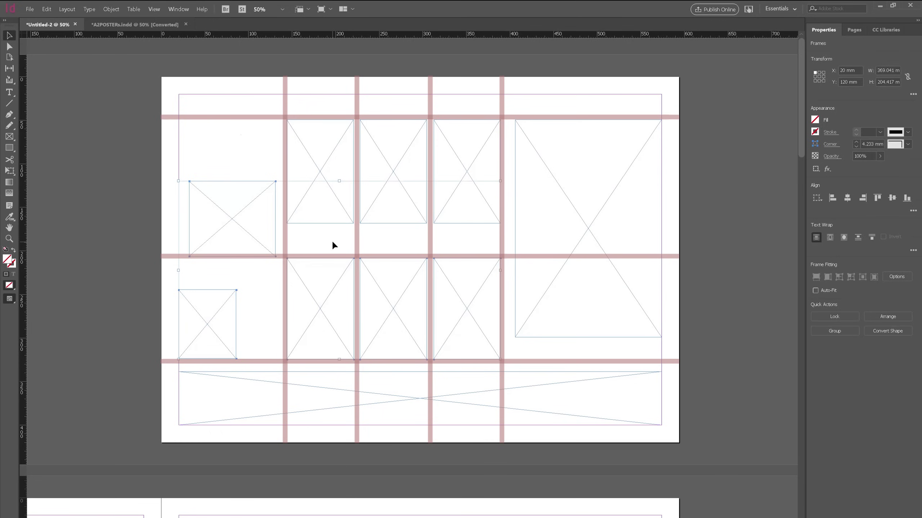
click(332, 242)
- Draw a rectangle about 17 × 16 mm in the gap beside the large frame and fill it with cyan C=100 M=0 Y=0 K=0
click(9, 148)
drag(500, 189, 516, 203)
click(815, 119)
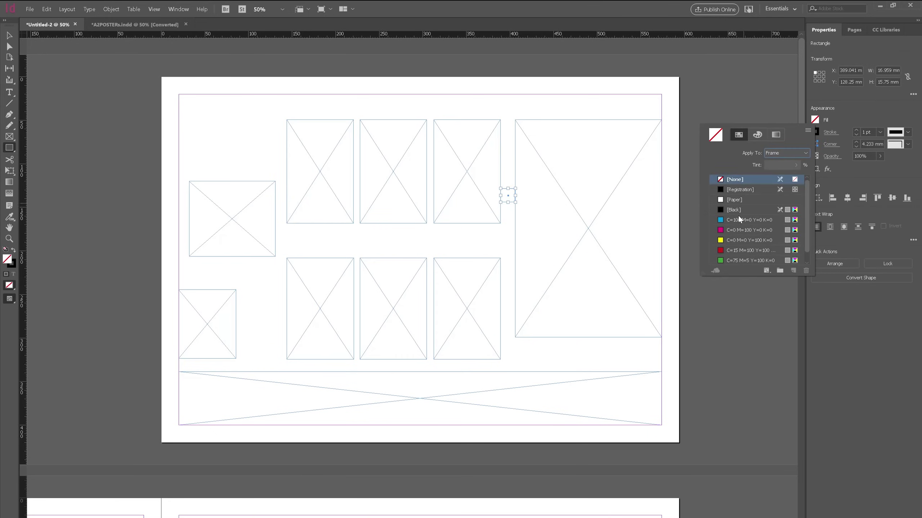
click(747, 221)
- Use the cyan square as a spacer above the wide bottom frame, shifting the lower row and side frames up to match, and park it off the page
click(9, 35)
drag(511, 196, 469, 365)
drag(452, 243, 224, 346)
drag(224, 346, 224, 346)
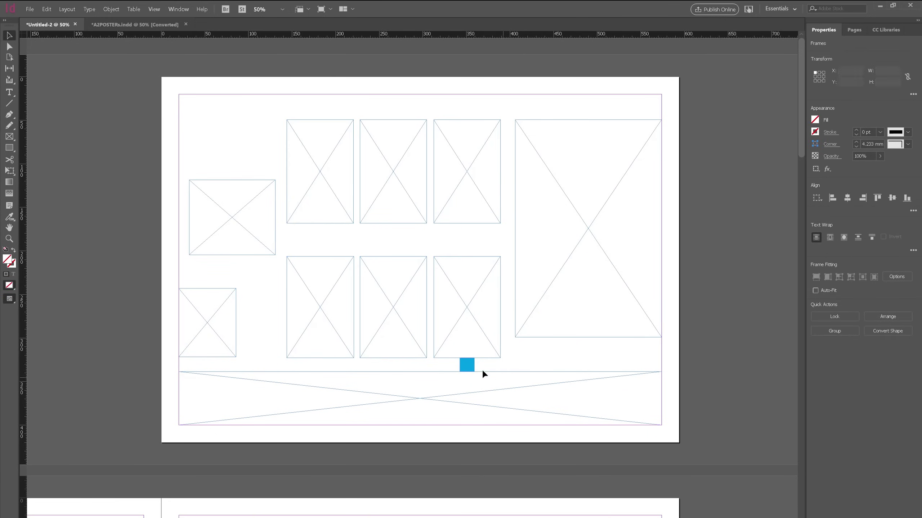
drag(467, 369, 129, 276)
- Narrow the upper small frame beside the inner margin equally from both sides
click(273, 228)
click(190, 226)
click(117, 223)
- Add a text frame at the page's upper margin with the title "Monmoor Tower" and subtitle "Urban site analysis using plans and sections"
key(t)
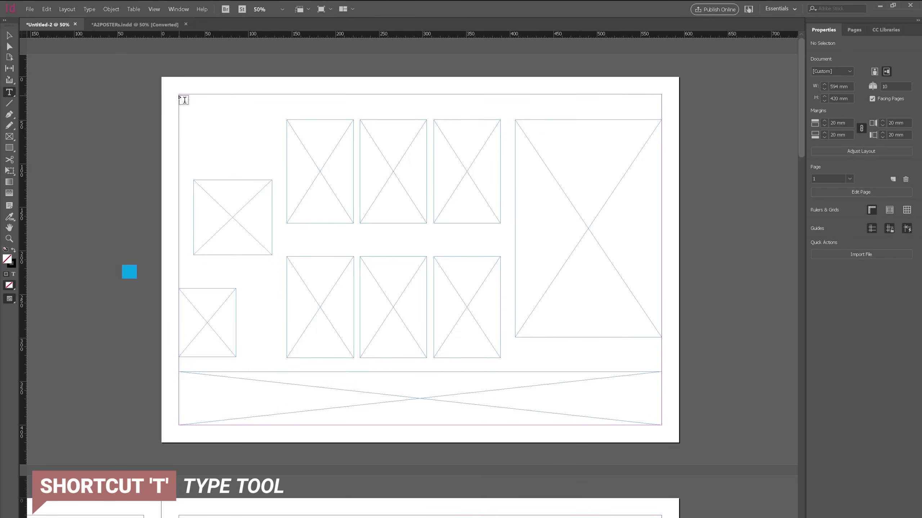
drag(184, 96, 286, 105)
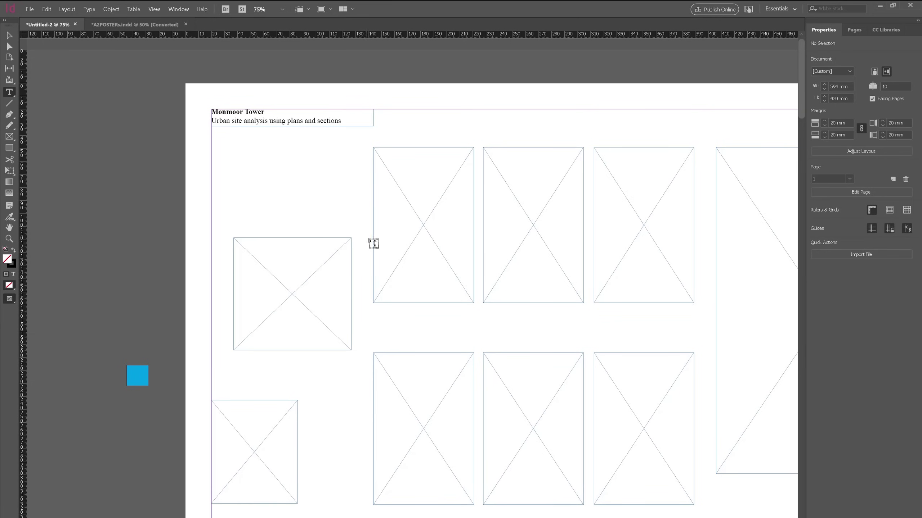
- Draw a text frame about 117 × 63 mm below the title and fill it with placeholder text
drag(363, 228, 212, 147)
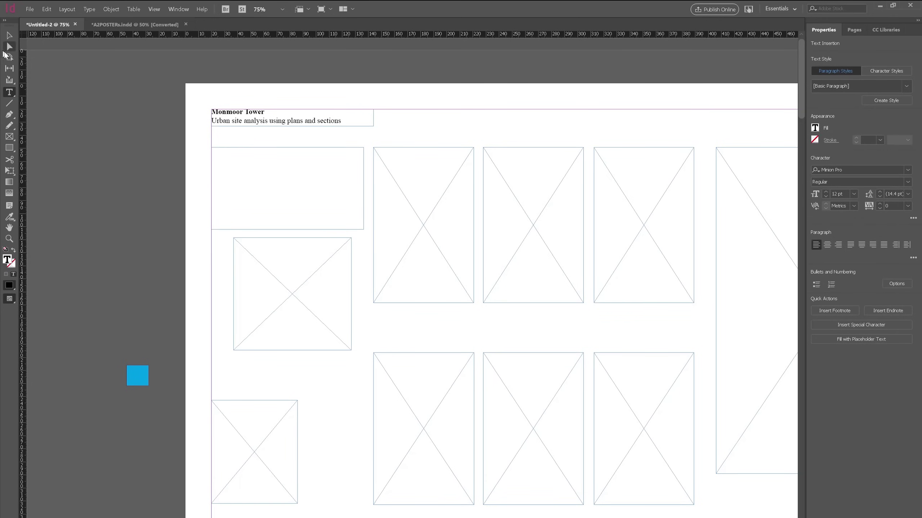
click(10, 36)
right_click(297, 148)
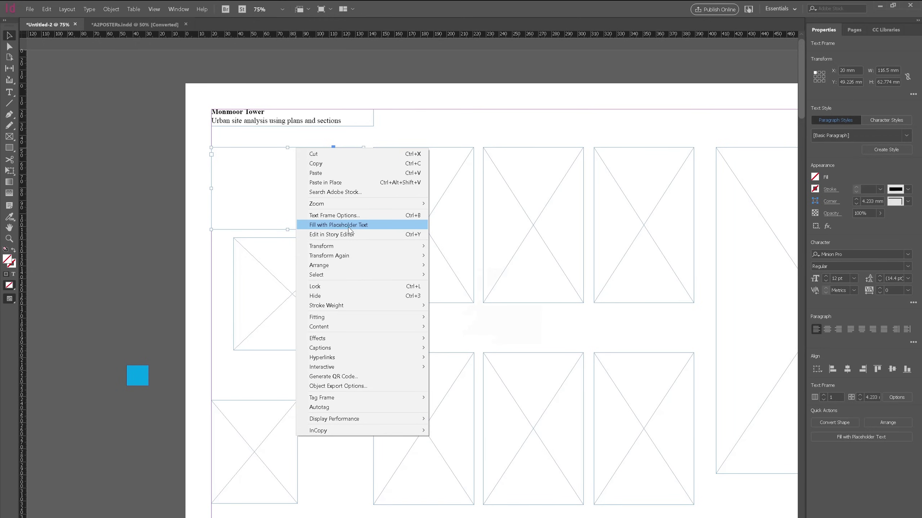
click(349, 225)
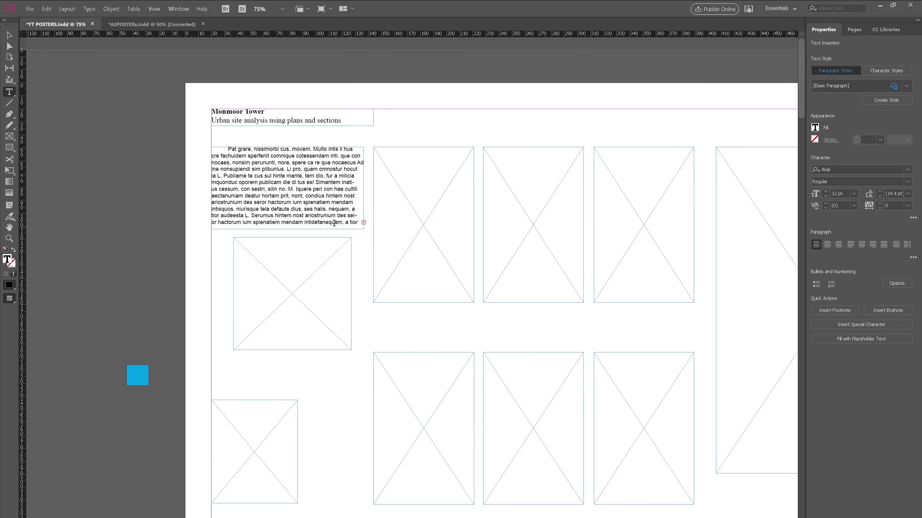
- Edit the placeholder paragraph so it fits its frame and justify all its lines
drag(325, 223, 226, 150)
key(BackSpace)
click(361, 223)
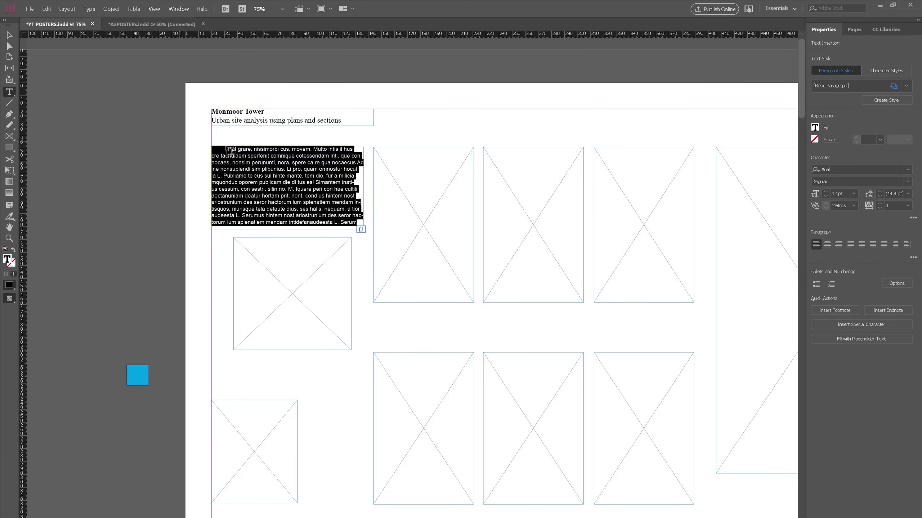
click(883, 244)
- Turn off hyphenation for the whole placeholder paragraph and deselect it
click(353, 178)
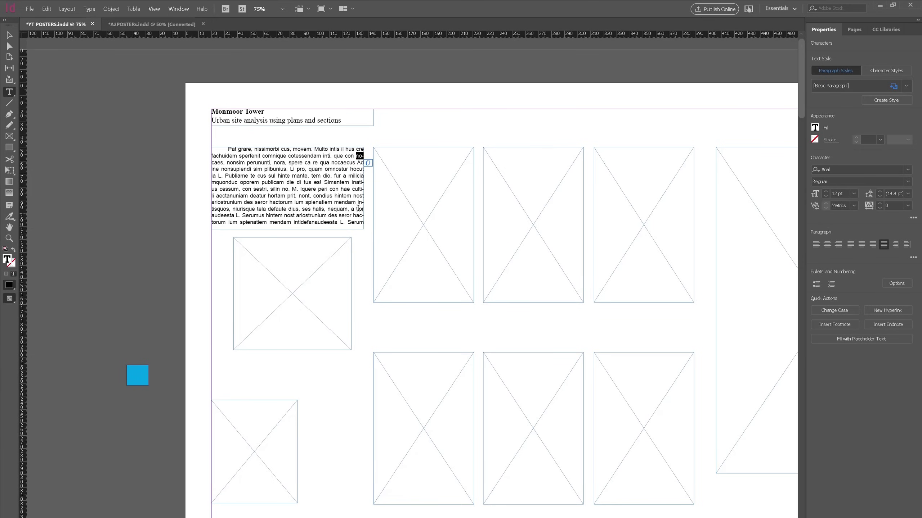
drag(356, 203, 370, 202)
triple_click(316, 213)
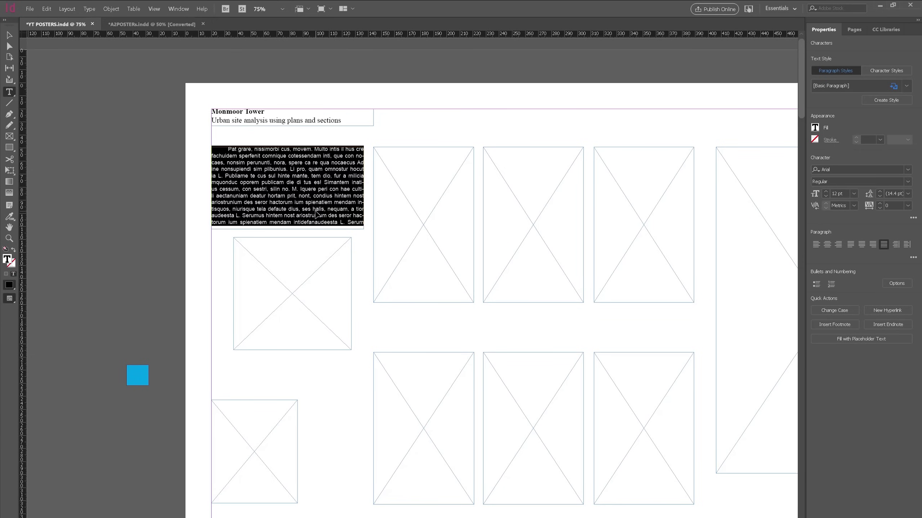
click(913, 257)
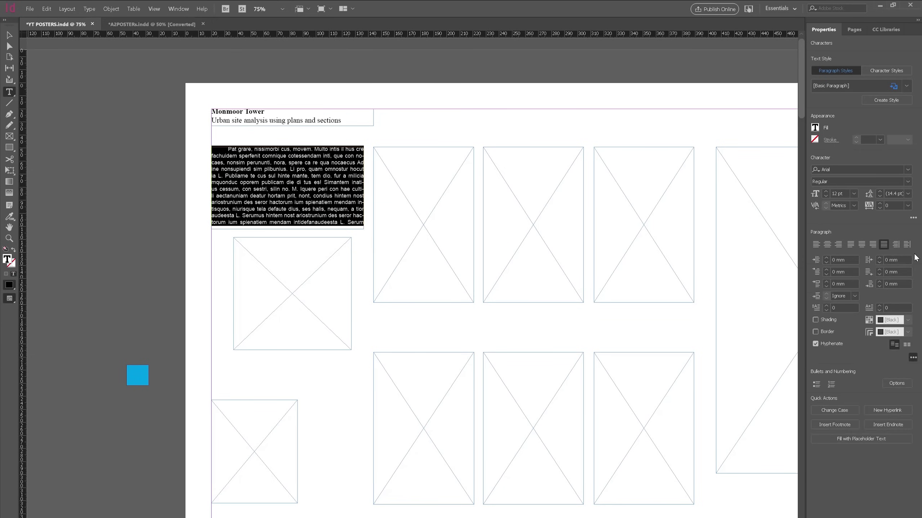
click(831, 343)
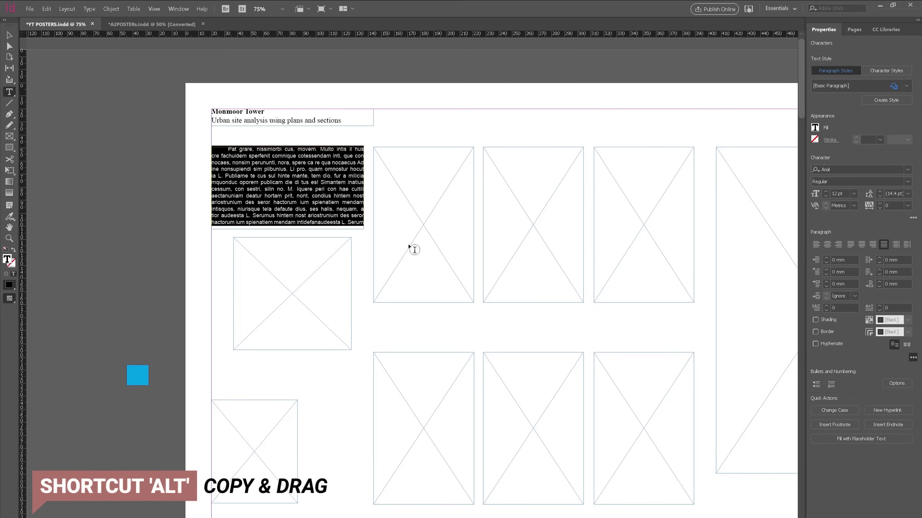
click(9, 36)
click(244, 257)
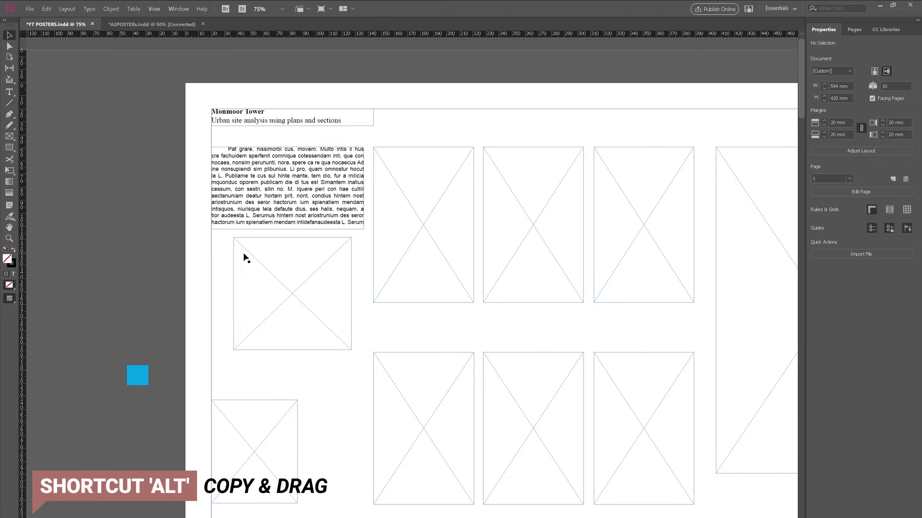
- Duplicate the body text frame into the gap between the two image rows and replace its text with "dsaasfafsafa"
scroll(246, 258, down, 2)
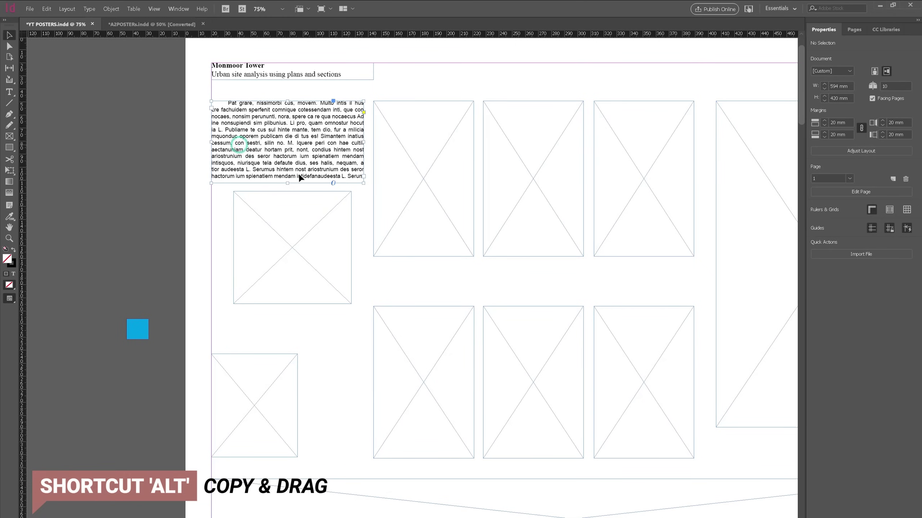
drag(286, 165, 447, 323)
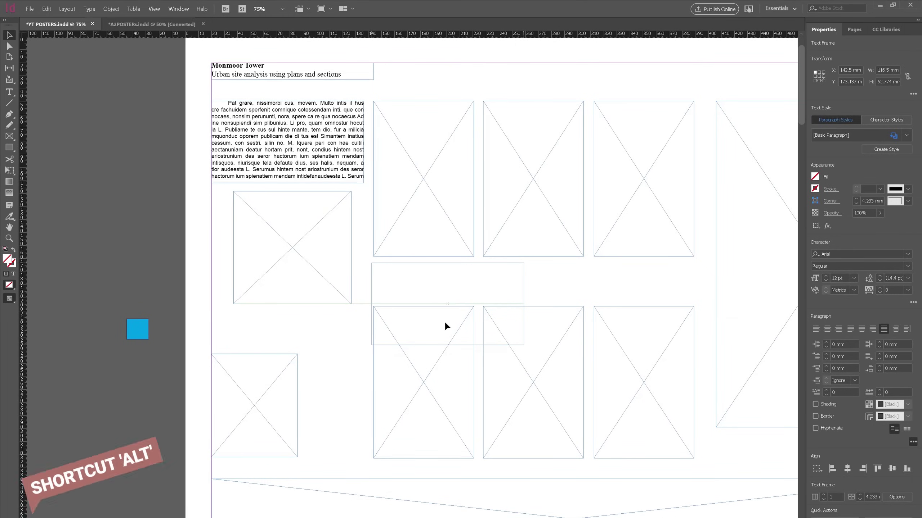
double_click(455, 299)
triple_click(456, 299)
click(456, 300)
text(dsaasfafsafa)
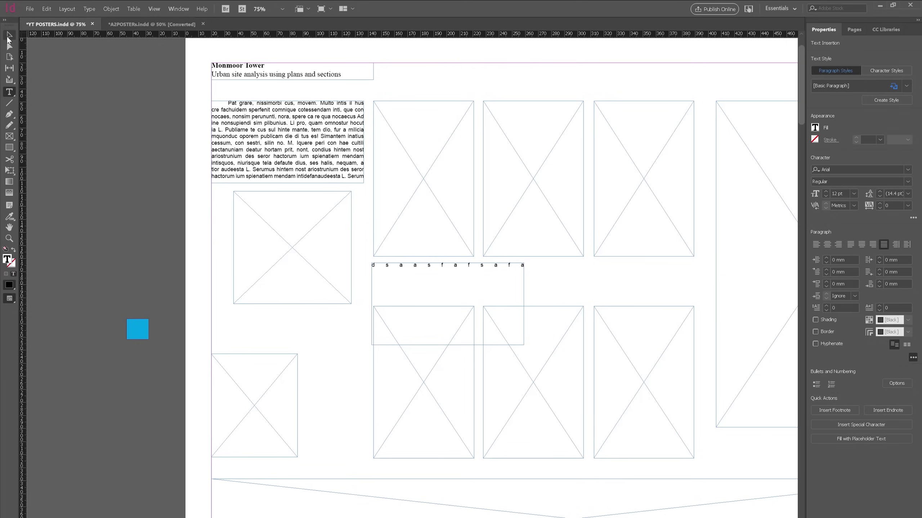
- Narrow the caption frame to the width of the first image frame above it and centre its text
click(9, 35)
drag(522, 303, 472, 301)
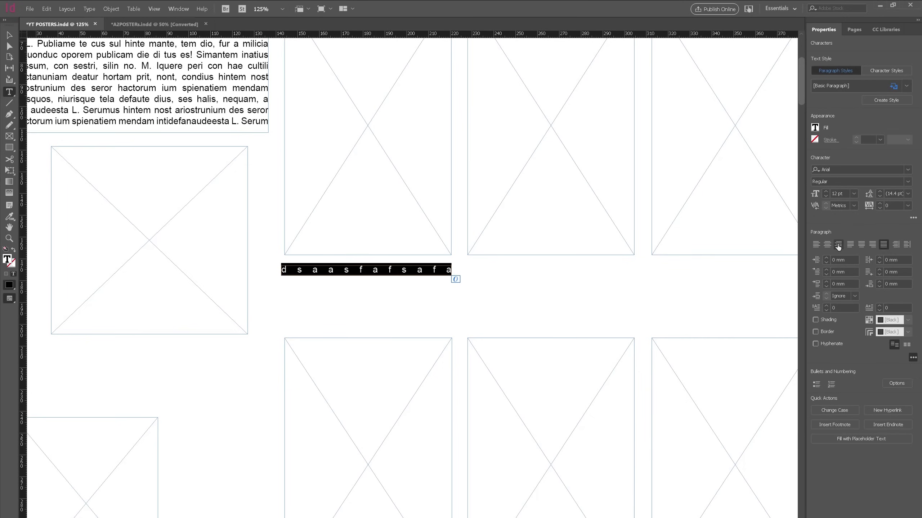
click(826, 244)
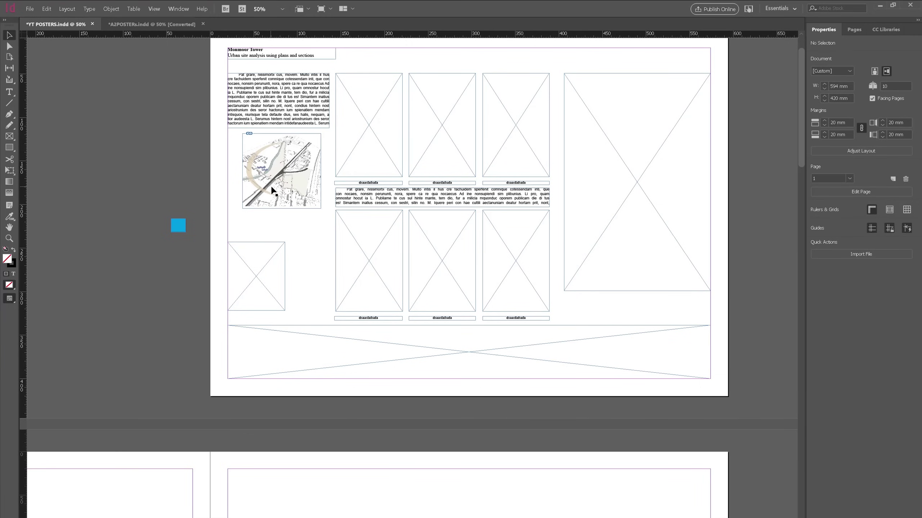
- Slightly enlarge the site map inside its frame below the body text and place the regional map in the empty frame beneath it
scroll(274, 191, up, 2)
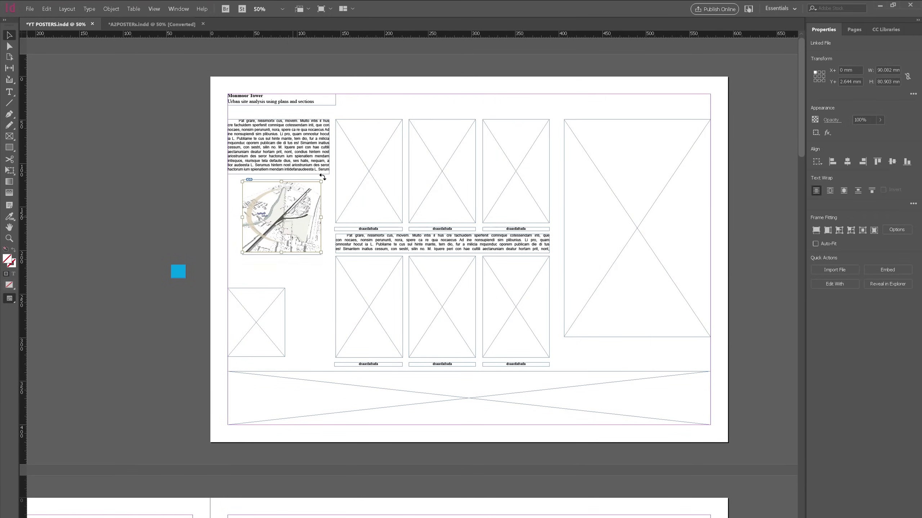
drag(322, 183, 325, 181)
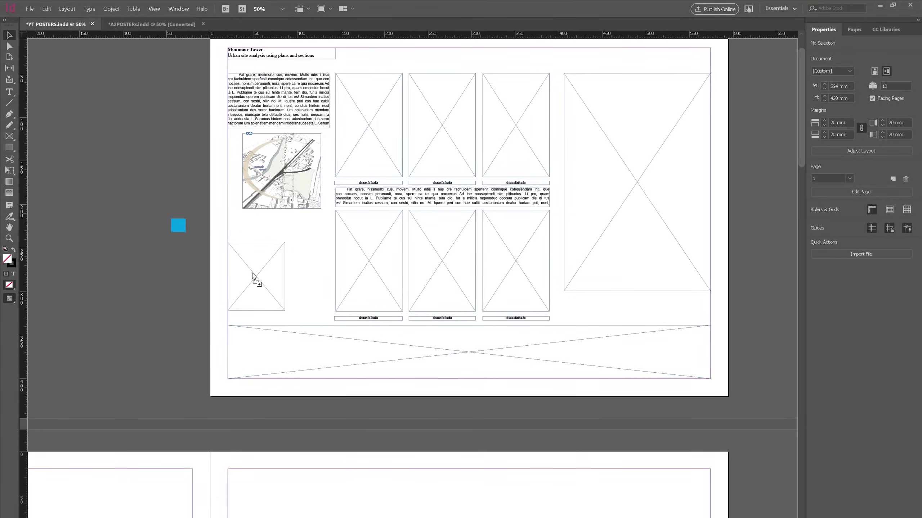
click(252, 274)
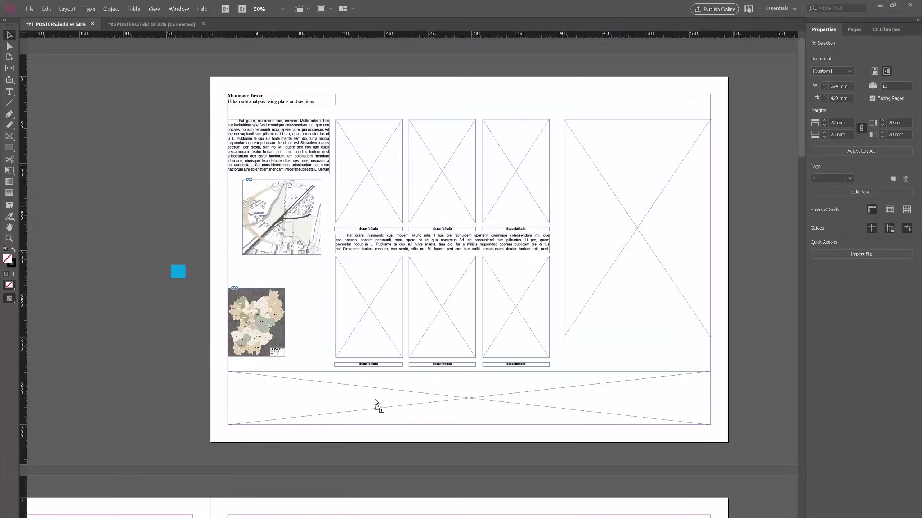
click(408, 401)
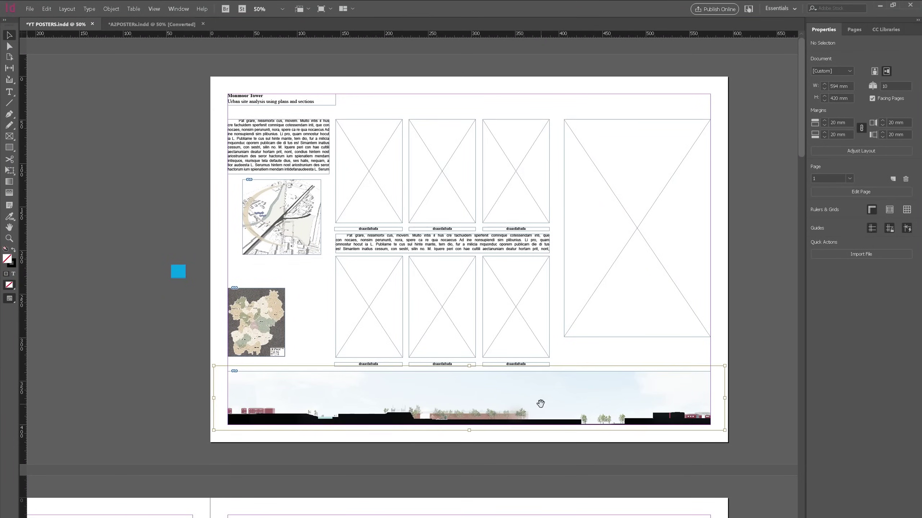
drag(585, 417, 518, 429)
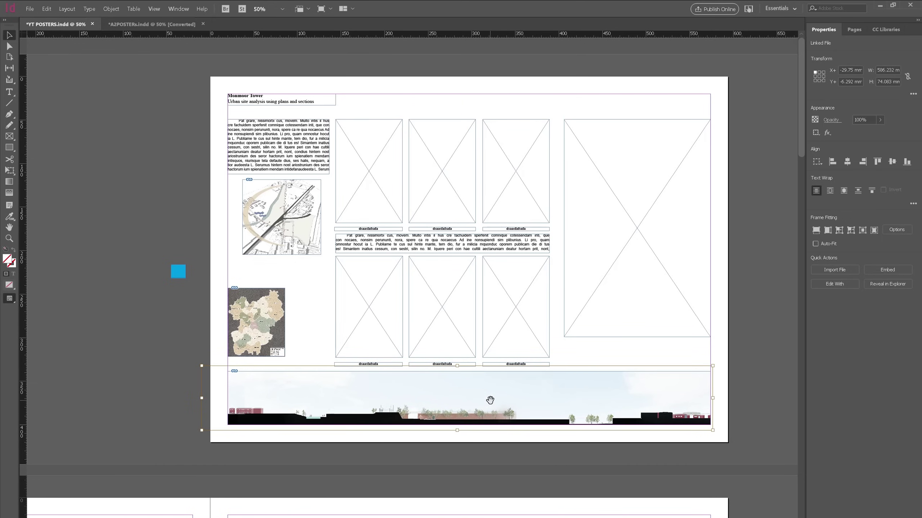
key(Delete)
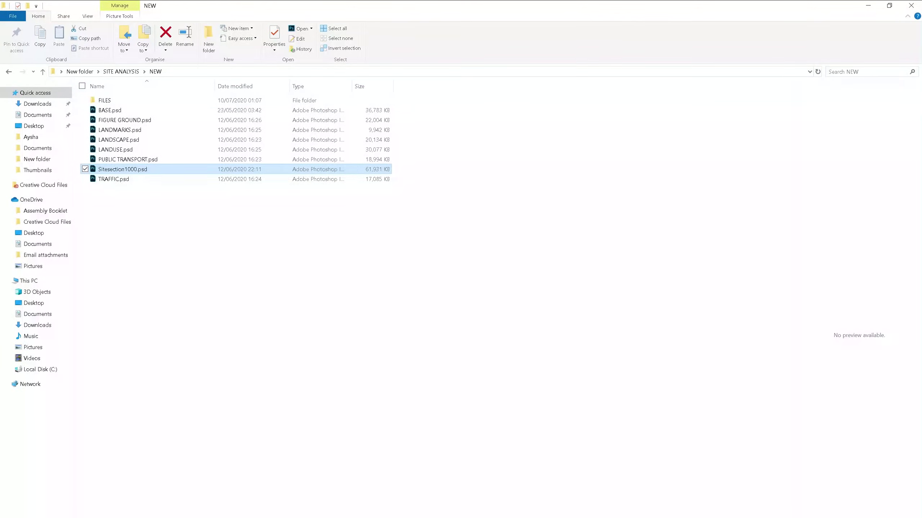
- Place Sitesection1000.psd along the page's lower margin and crop its frame to 61.5 mm high and the width between the margins
key(alt+Tab)
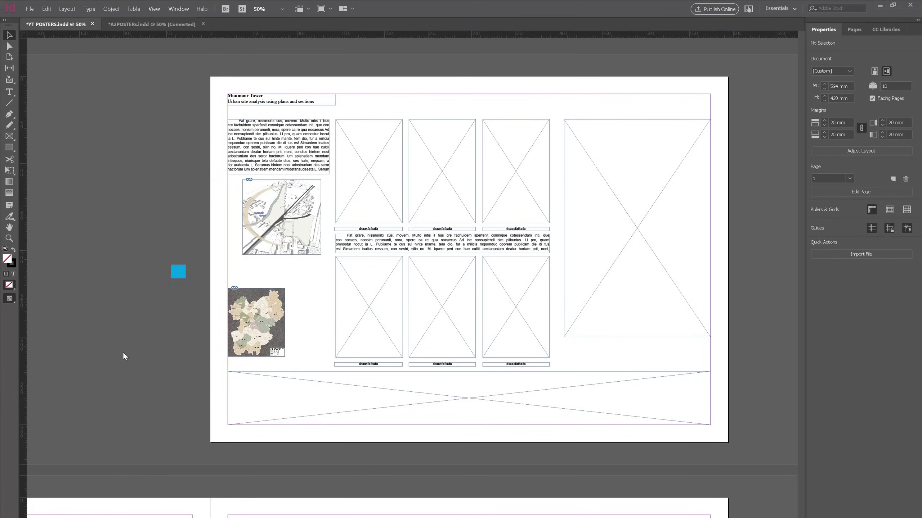
click(95, 323)
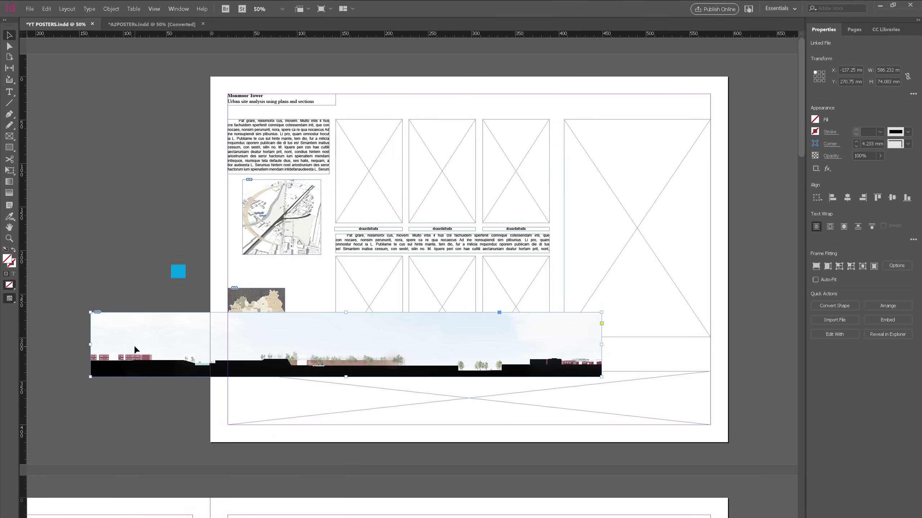
drag(134, 346, 249, 394)
drag(482, 435, 483, 425)
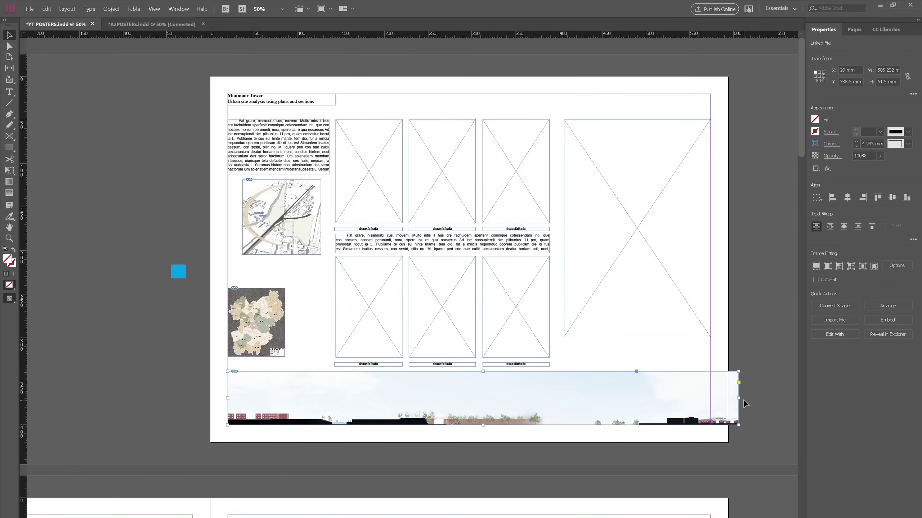
drag(738, 398, 643, 404)
- Reposition the site section image inside its cropped frame so the ground line sits at the lower margin, and deselect it
double_click(704, 417)
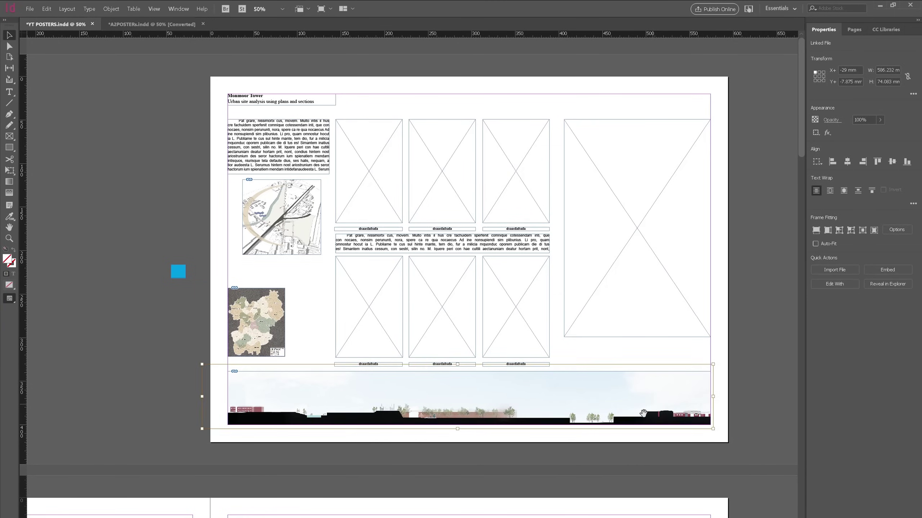
drag(492, 389, 493, 391)
key(ctrl+shift+a)
double_click(612, 405)
drag(620, 403, 620, 399)
click(592, 497)
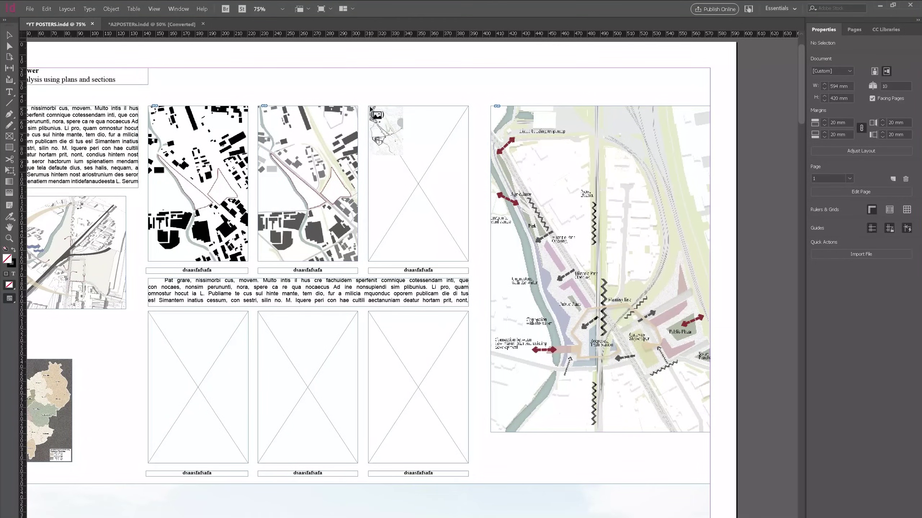
- Place the loaded site plan about 82 × 119 mm over the third upper frame and enlarge its content to about 125 × 167 mm
drag(369, 106, 475, 263)
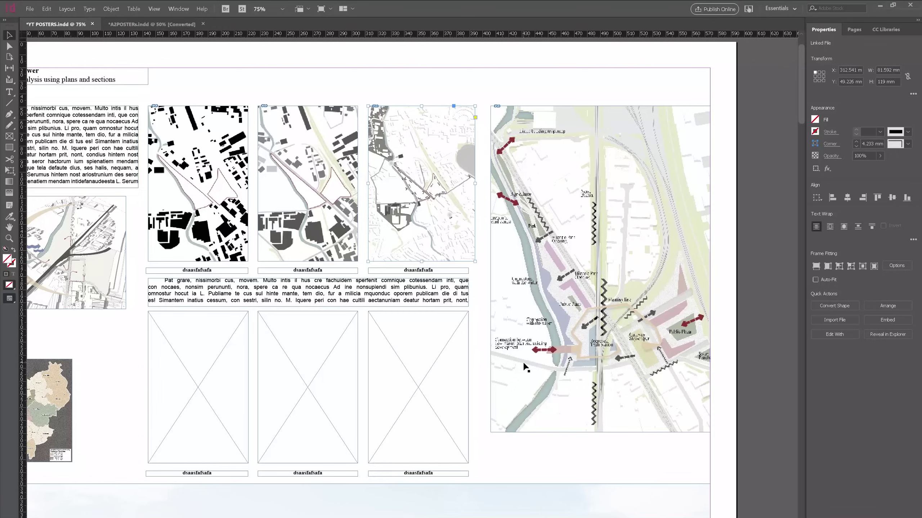
click(447, 189)
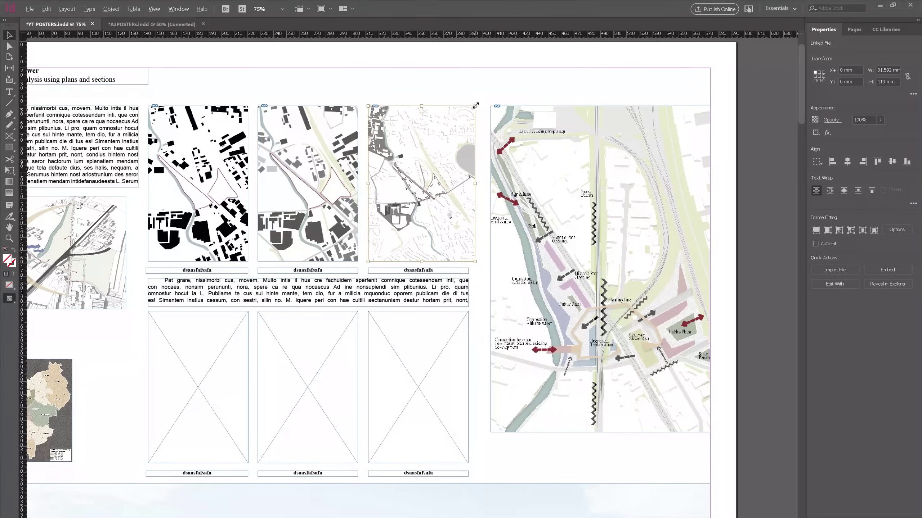
drag(475, 106, 507, 74)
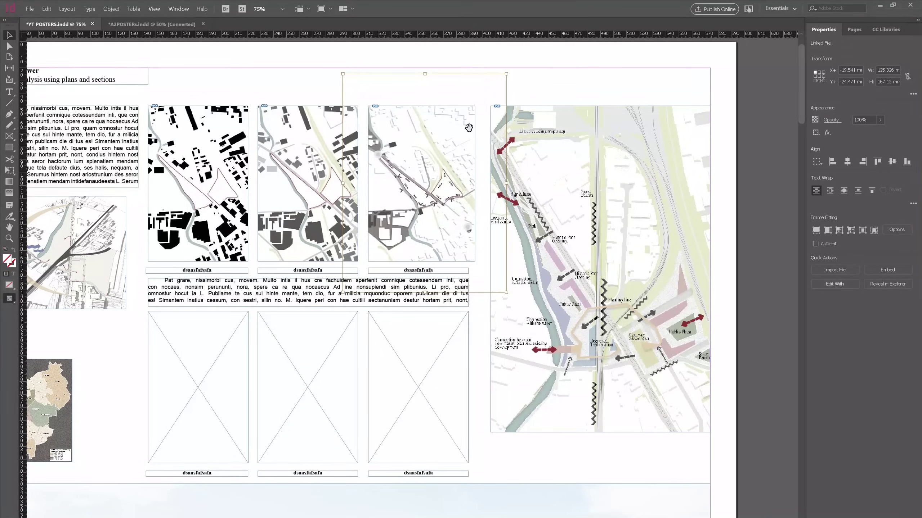
- Load LANDSCAPE.psd, PUBLIC TRANSPORT.psd and TRAFFIC.psd from File Explorer and place the first two in the lower row's third and second frames
key(alt+Tab)
click(490, 409)
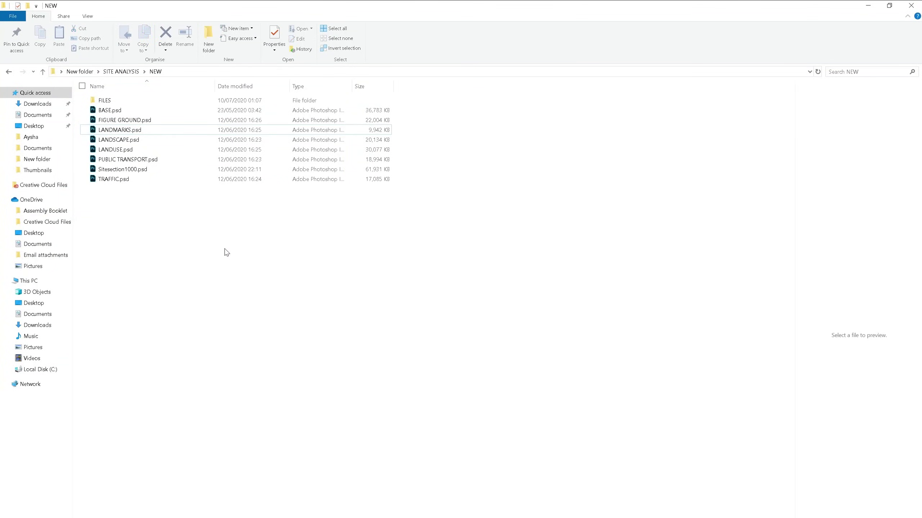
click(113, 178)
ctrl+click(132, 160)
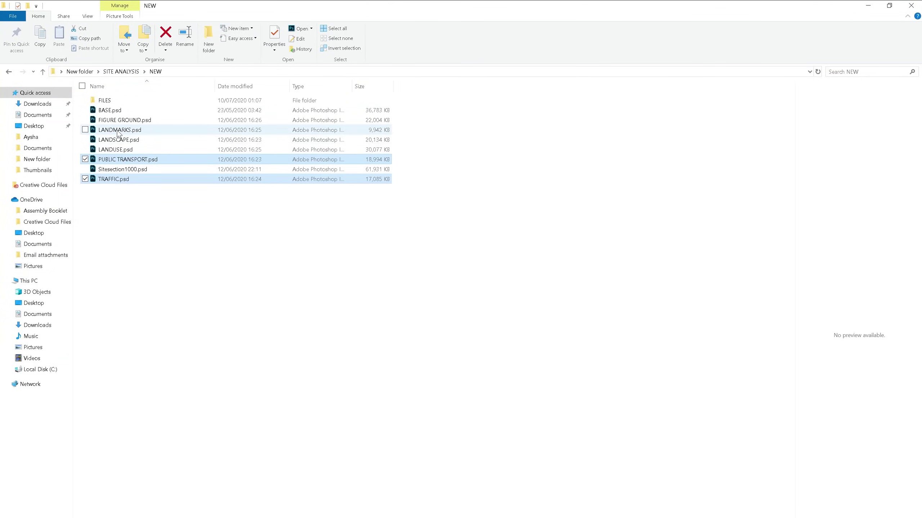
ctrl+click(105, 140)
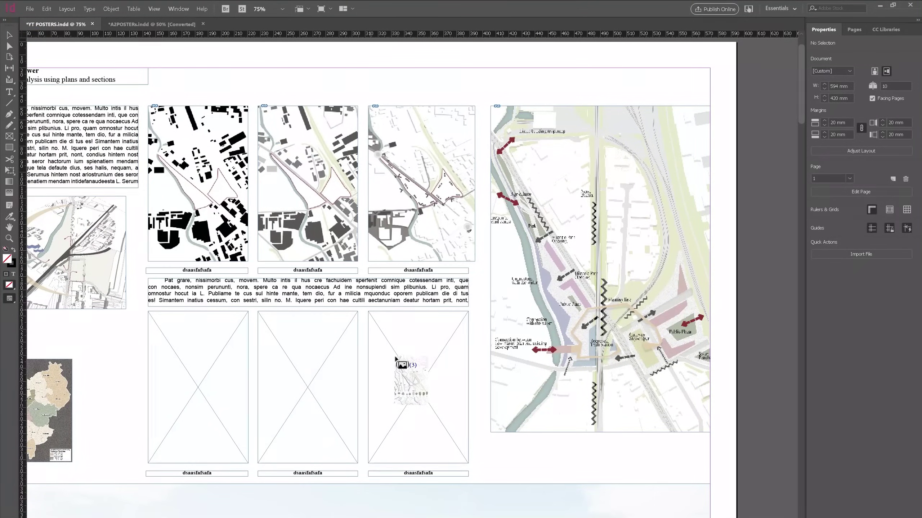
click(420, 387)
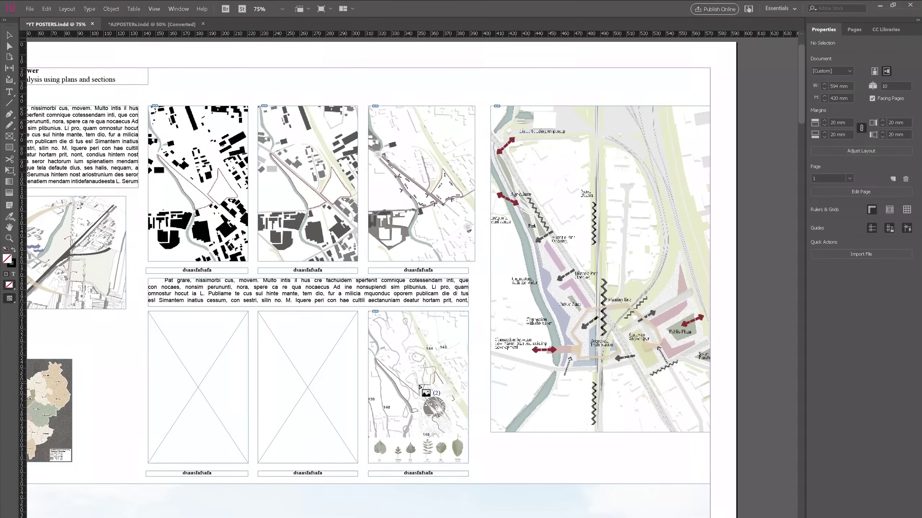
click(307, 386)
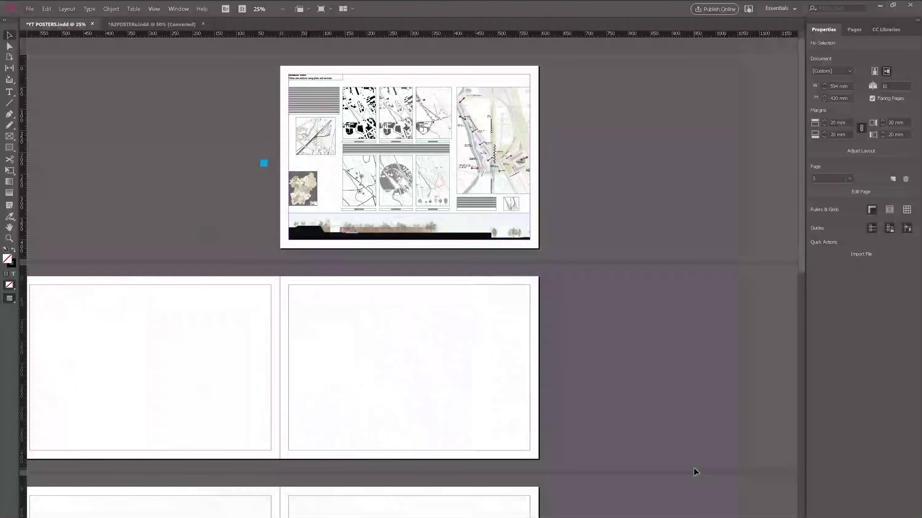
- Paste the title block in place on the second spread and duplicate it onto the pages of the following spreads
key(ctrl+minus)
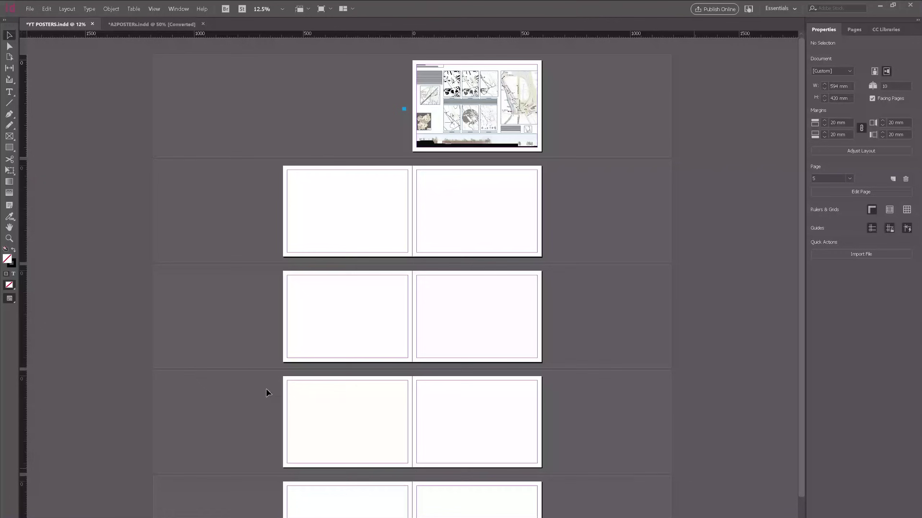
key(ctrl+equal)
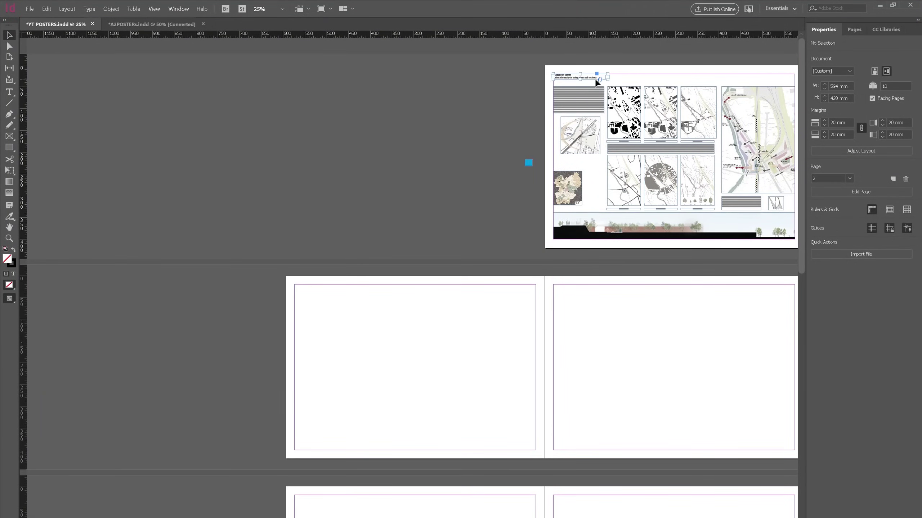
key(ctrl+alt+shift+v)
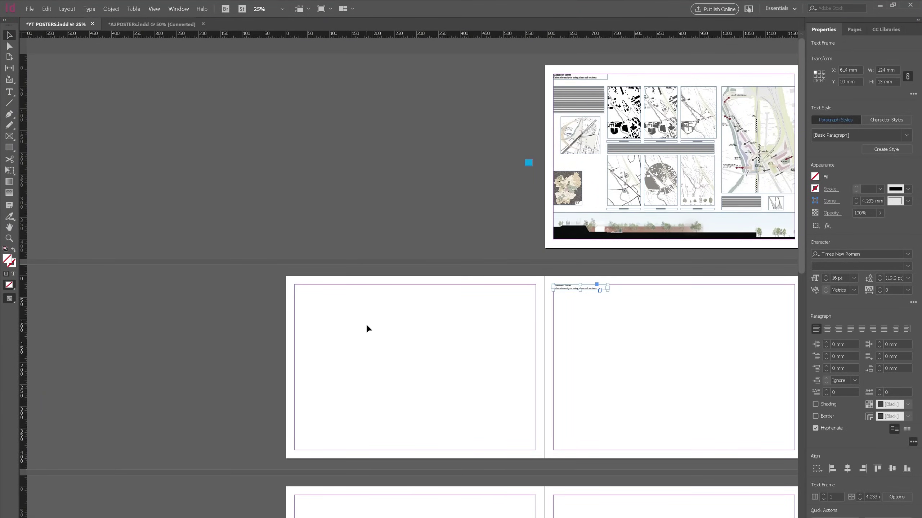
key(ctrl+minus)
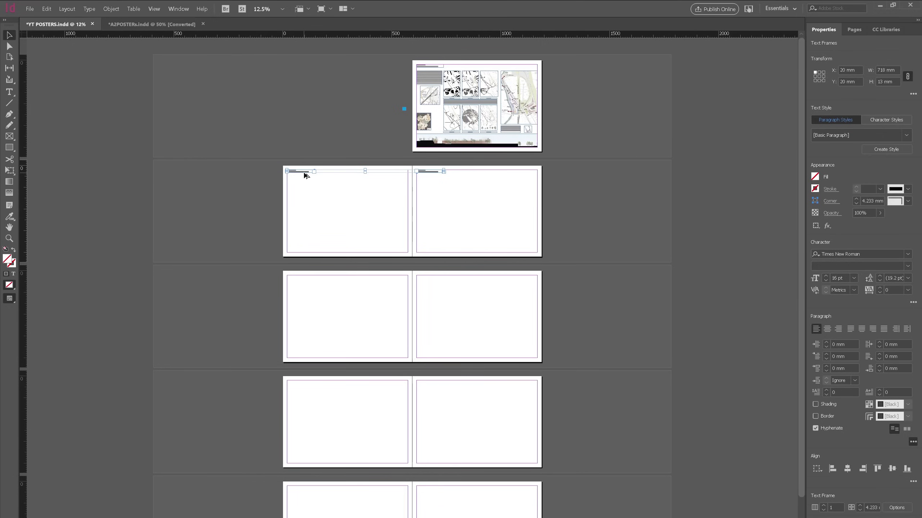
drag(305, 173, 288, 487)
scroll(303, 445, down, 2)
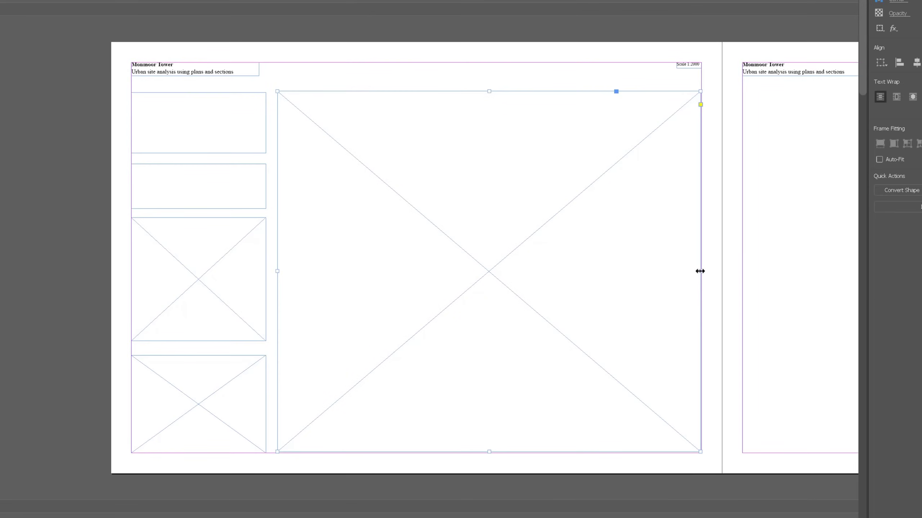
- Extend the large image frame on page 2 to the page's right and lower margins and deselect it
drag(700, 271, 701, 276)
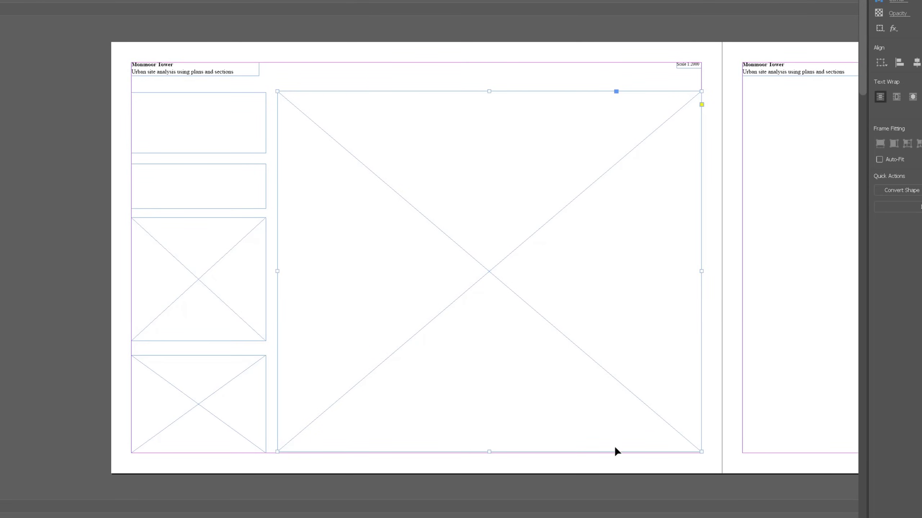
drag(490, 451, 490, 452)
click(496, 472)
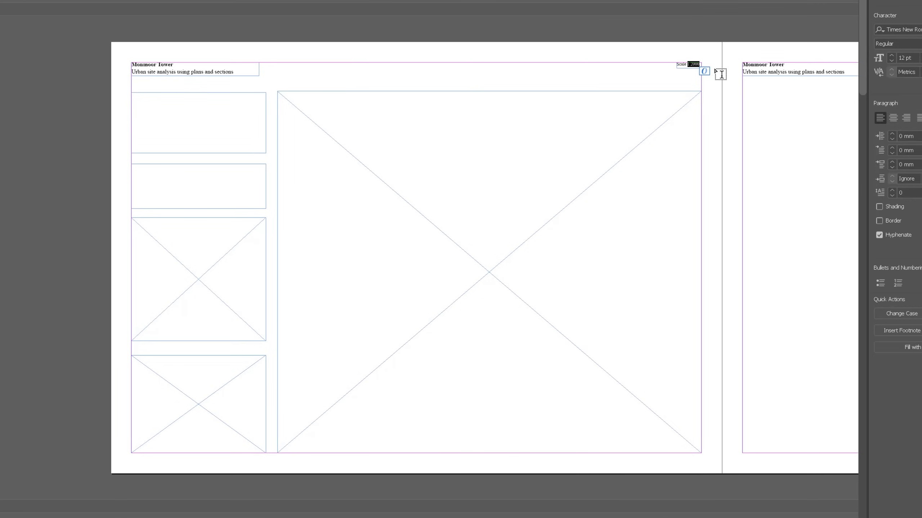
- Fill the two empty text frames beneath the title on page 2 with placeholder text
click(240, 92)
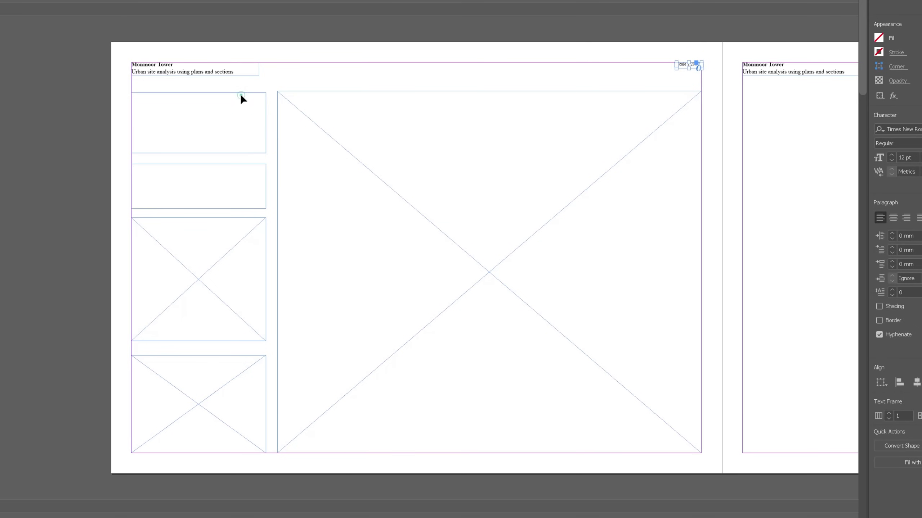
right_click(250, 96)
click(265, 140)
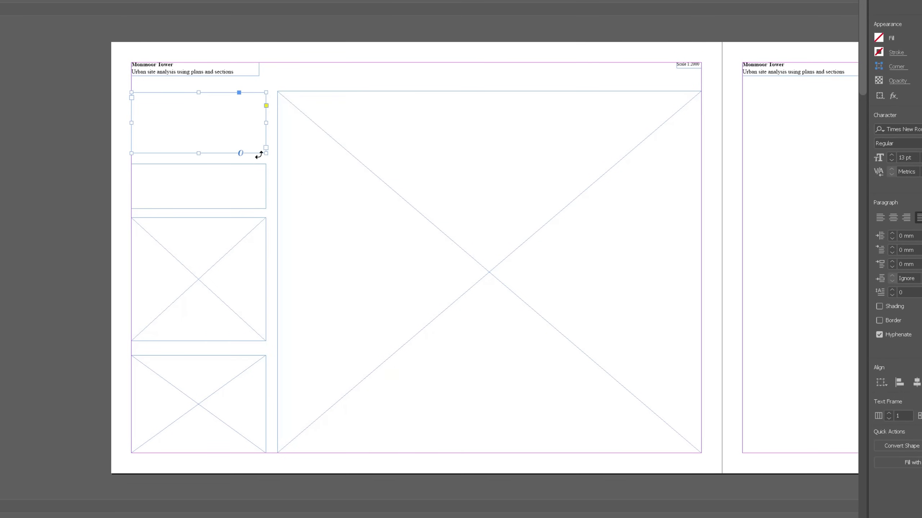
right_click(245, 165)
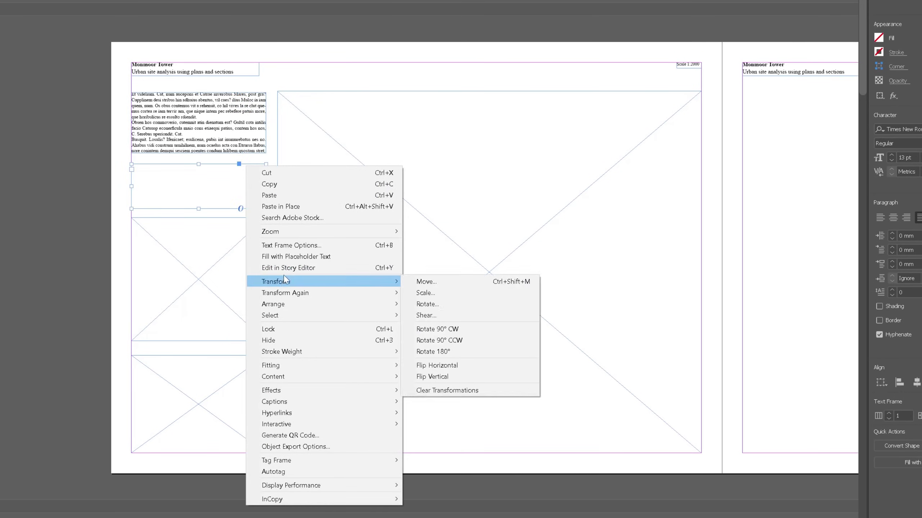
key(Escape)
click(255, 294)
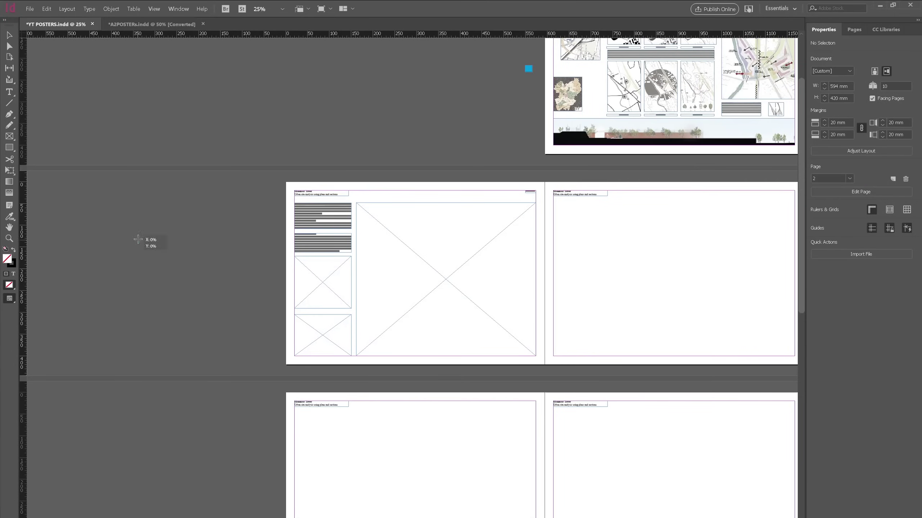
- Place the landscape site plan on the second spread and move it over page 2
click(138, 239)
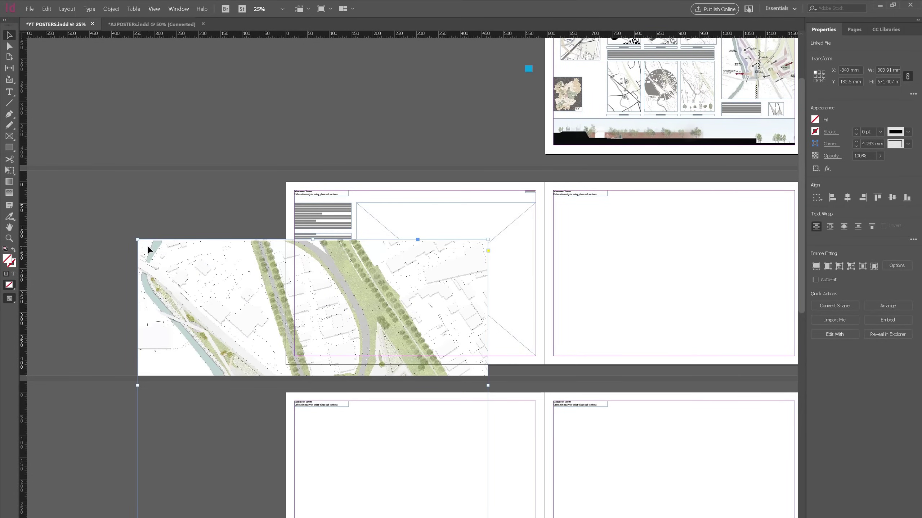
drag(205, 325, 332, 210)
drag(382, 256, 374, 222)
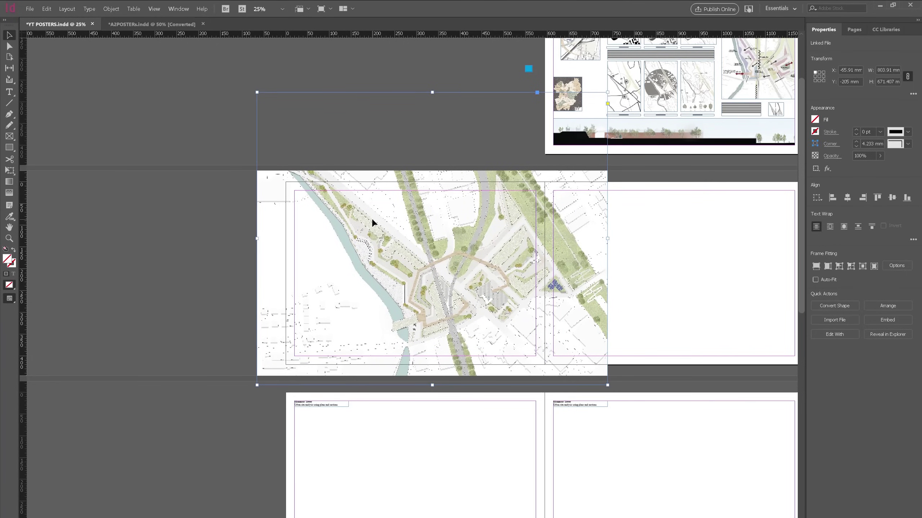
- Scale the site plan image inside its frame down to half its size
double_click(453, 247)
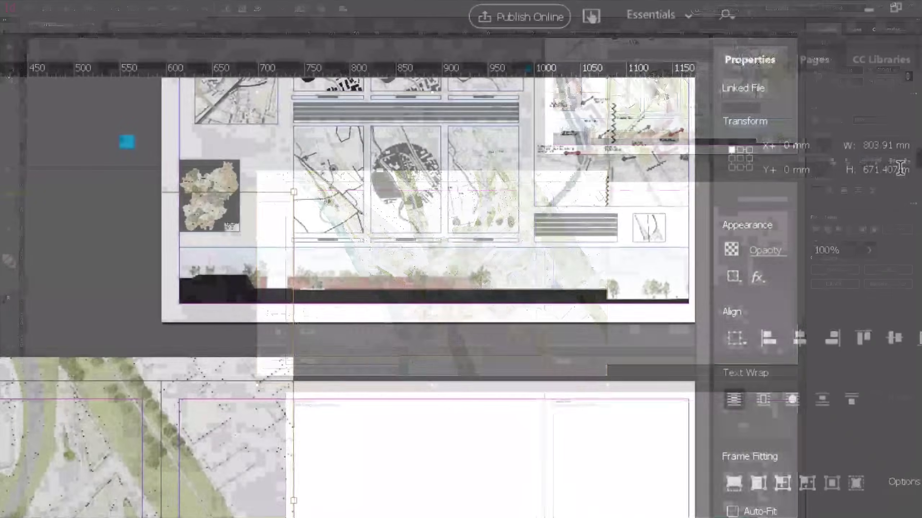
click(897, 82)
click(897, 82)
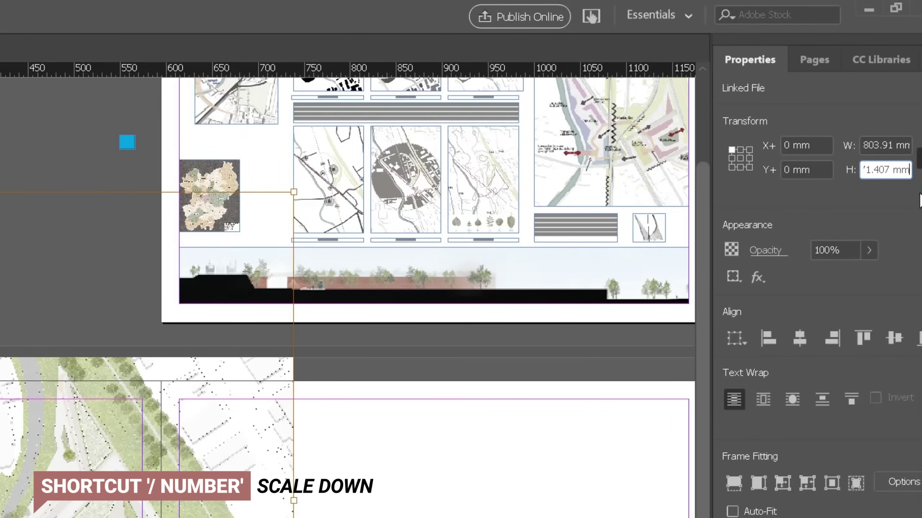
text(/2)
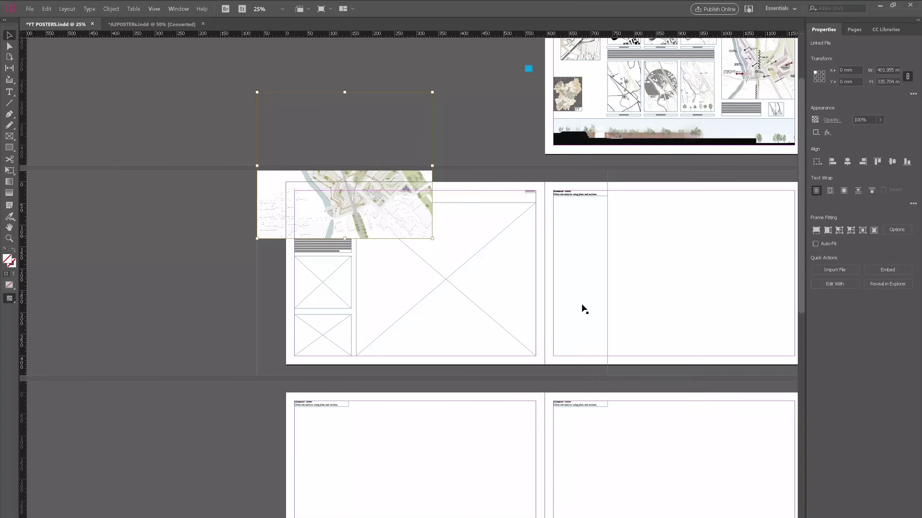
- Shrink the site plan's frame around the image, fit it over page 2's large image area and trim it to the right margin
click(607, 366)
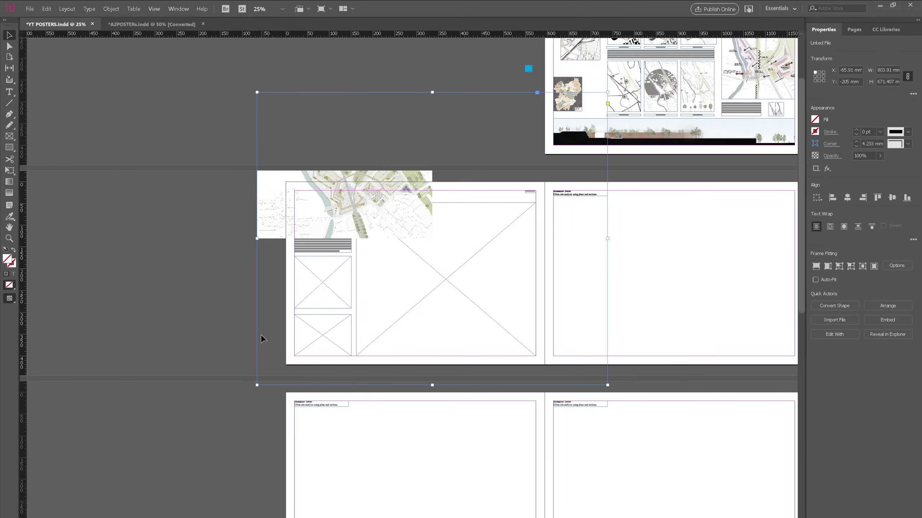
drag(609, 382, 444, 248)
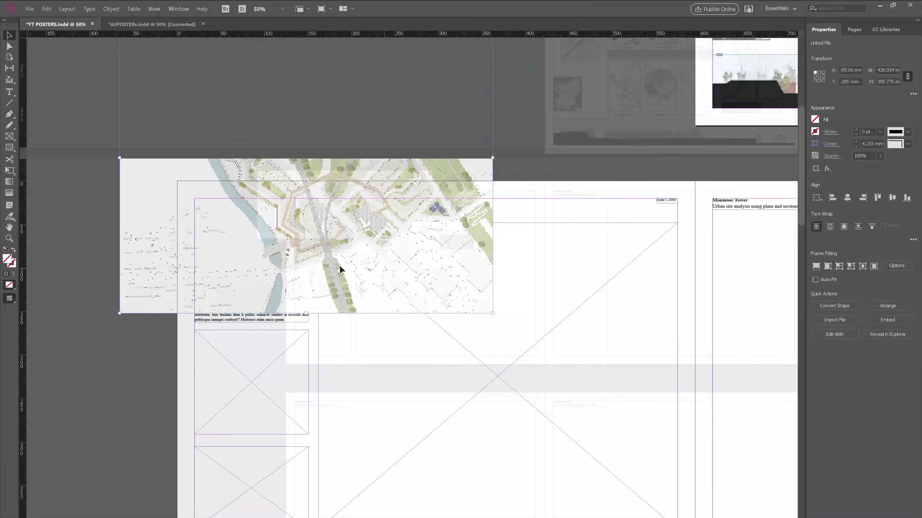
drag(283, 228, 480, 445)
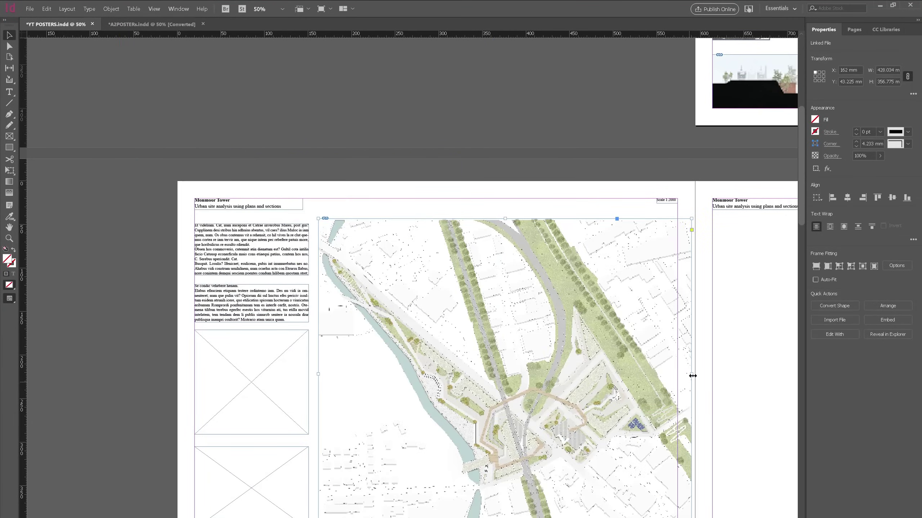
drag(691, 377, 677, 377)
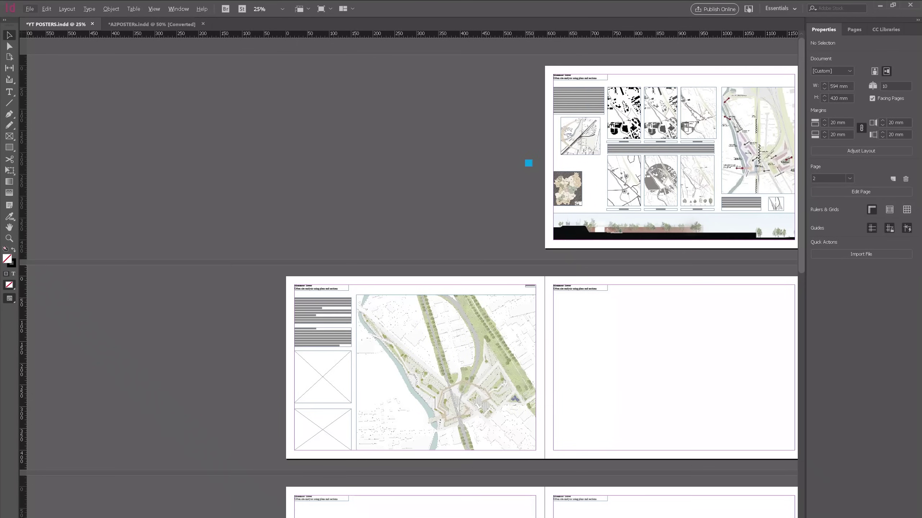
- Place the waterfront perspective render in the lower small frame on page 2 and scale it to 100 mm high to fit
scroll(300, 423, up, 2)
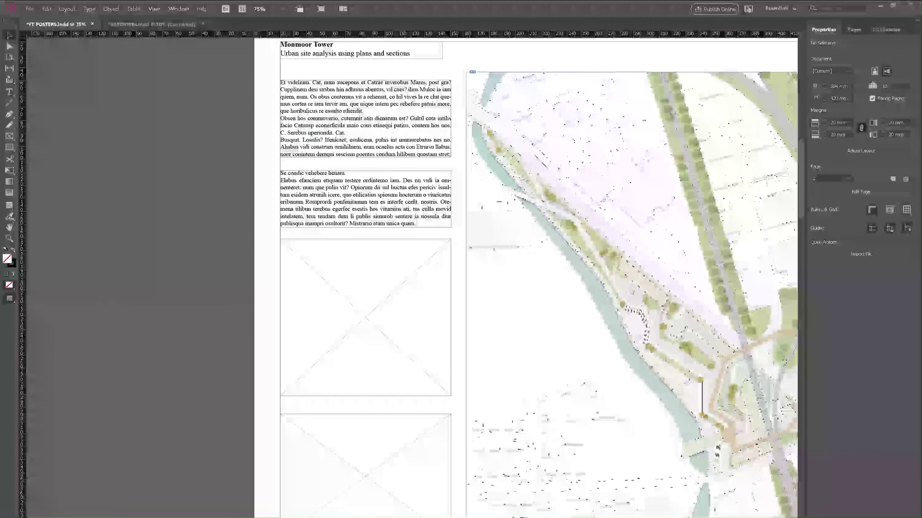
scroll(354, 432, down, 3)
click(360, 420)
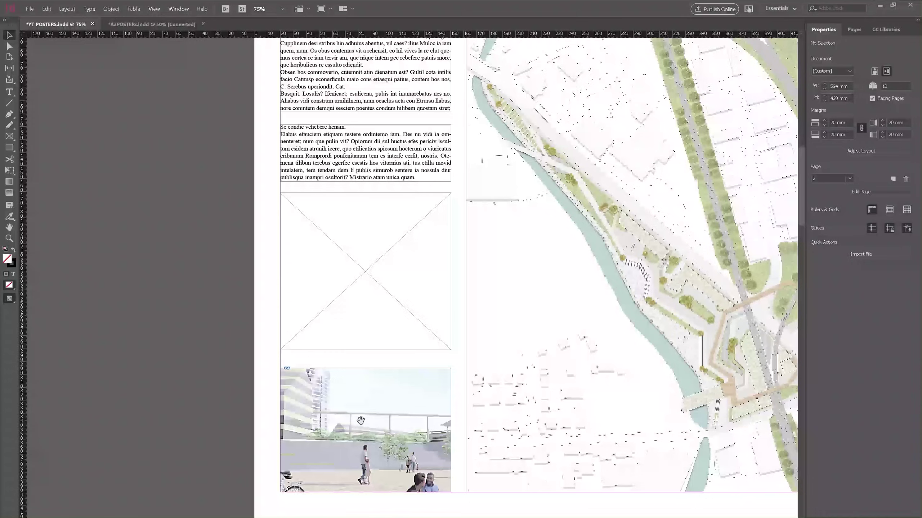
click(676, 235)
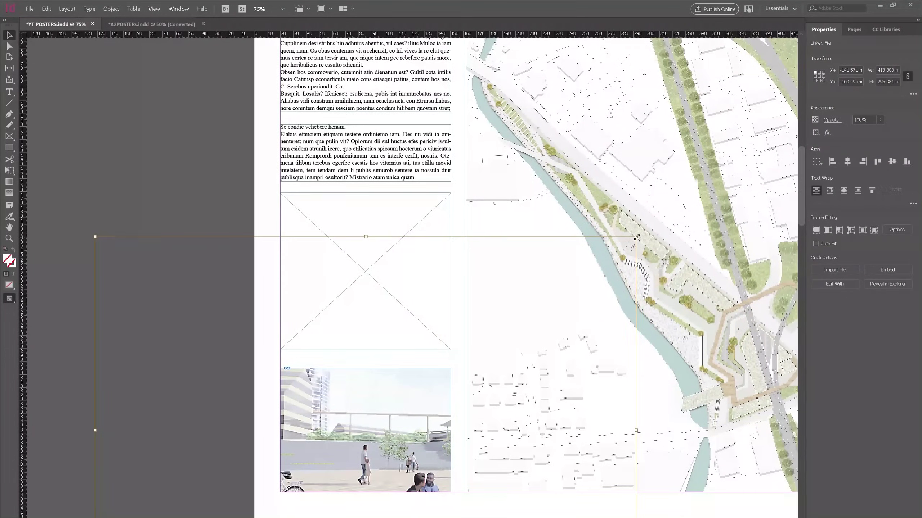
drag(637, 238, 407, 366)
scroll(400, 357, down, 1)
scroll(367, 438, up, 1)
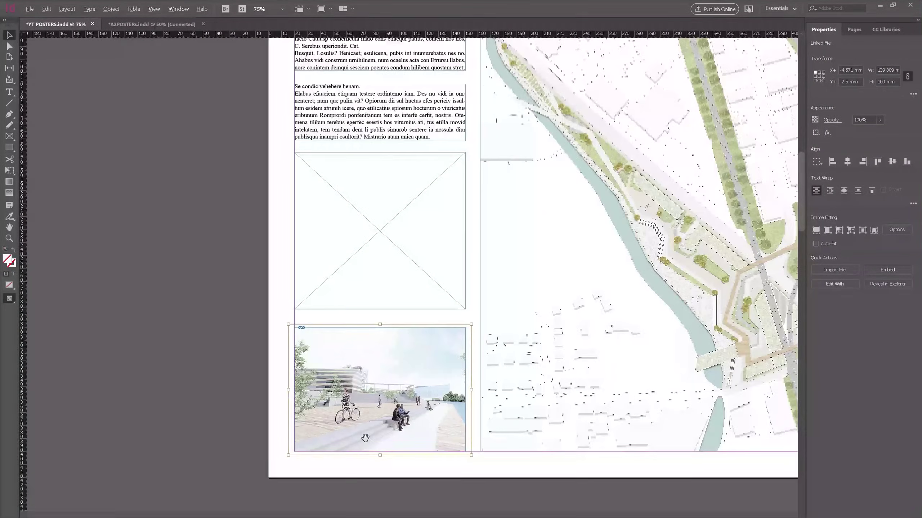
scroll(378, 394, up, 1)
click(378, 488)
- Bring in a second perspective render and place it in the empty small frame beneath the text on page 2
scroll(378, 488, up, 3)
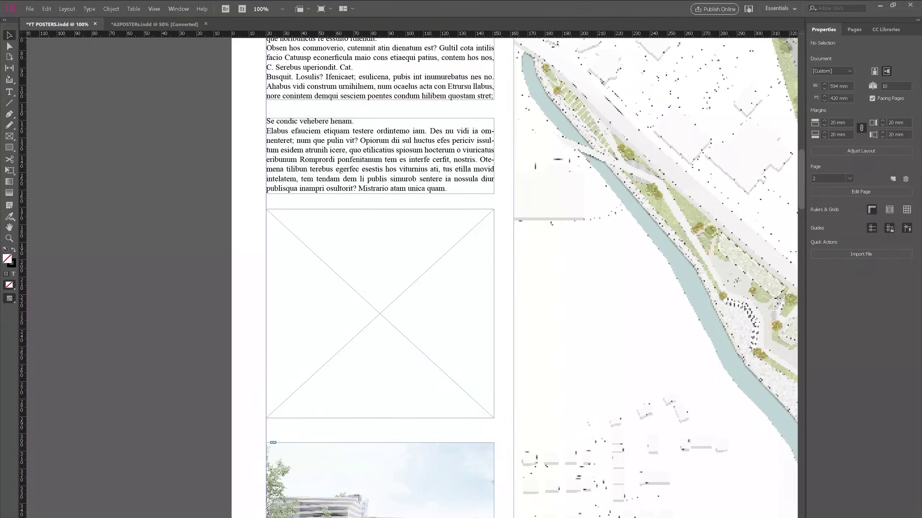
key(alt+Tab)
drag(258, 111, 378, 275)
- Place the bathroom, bedroom and living room renders in a row of three along the bottom margin of page 10
scroll(391, 326, down, 1)
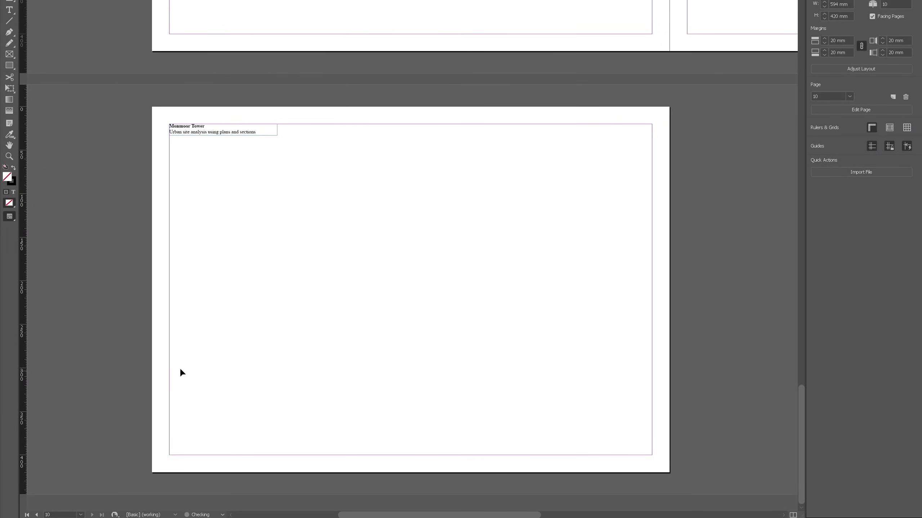
drag(170, 357, 312, 457)
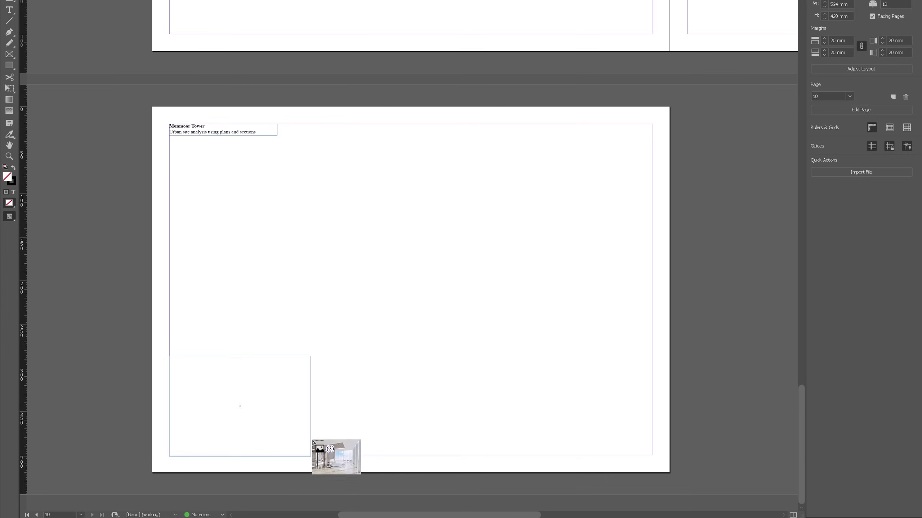
drag(320, 356, 460, 456)
drag(470, 356, 610, 455)
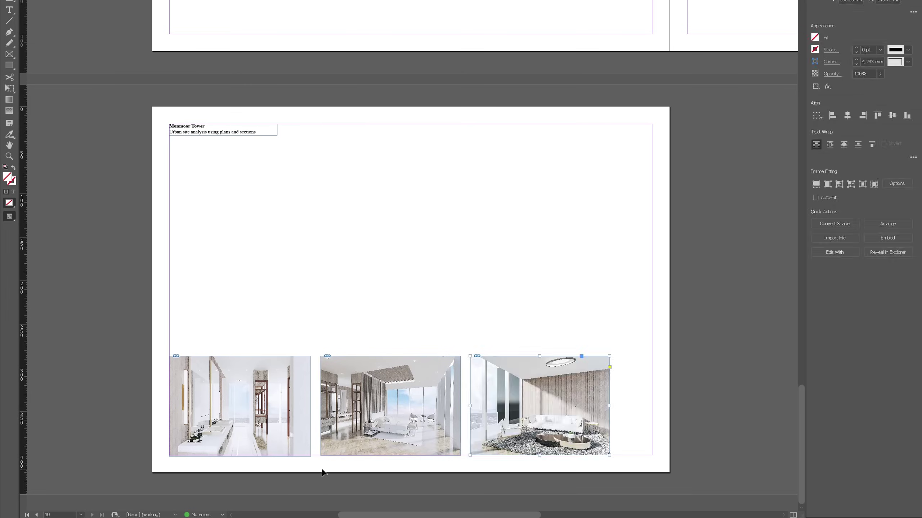
- Move the living room render to the row's left end and the bathroom render to the right margin
alt+scroll(322, 470, up, 1)
drag(272, 374, 590, 177)
drag(394, 378, 165, 375)
alt+scroll(279, 298, down, 1)
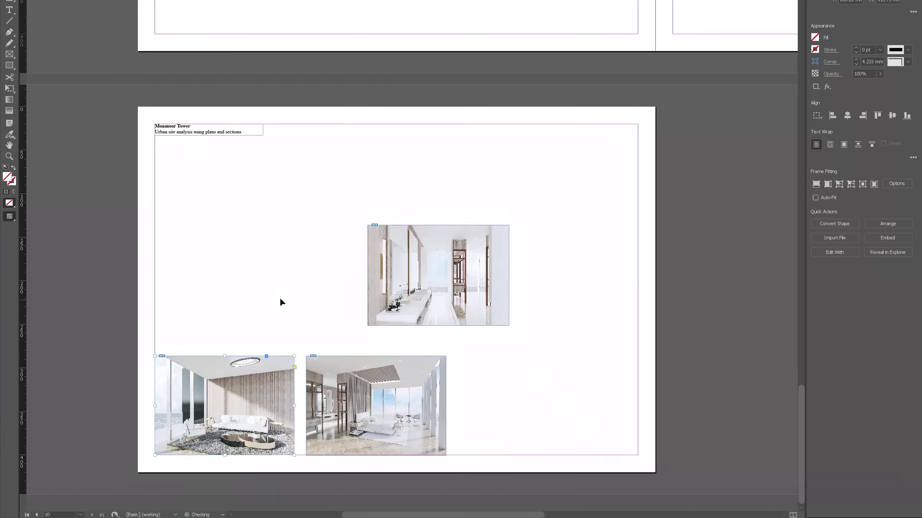
drag(432, 293, 562, 423)
- Line up the top edges of the three interior renders on page 10
click(223, 357)
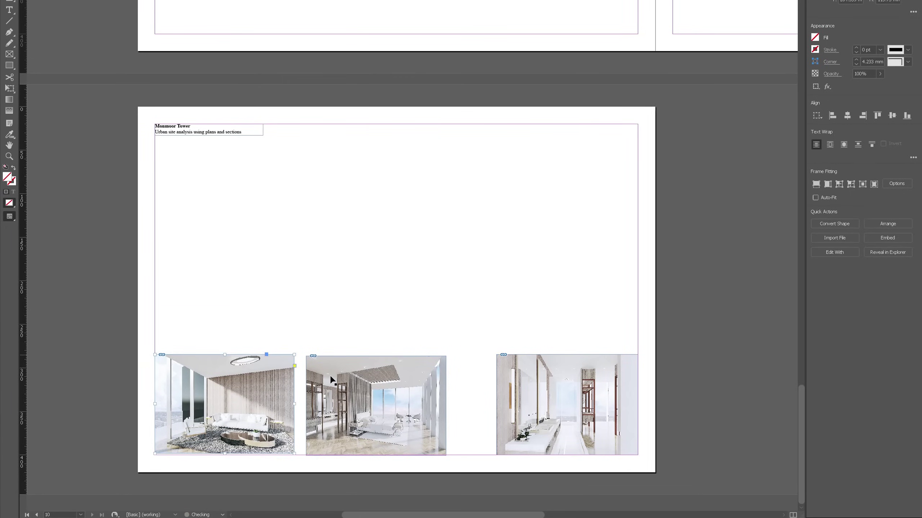
drag(375, 358, 372, 361)
drag(567, 355, 567, 354)
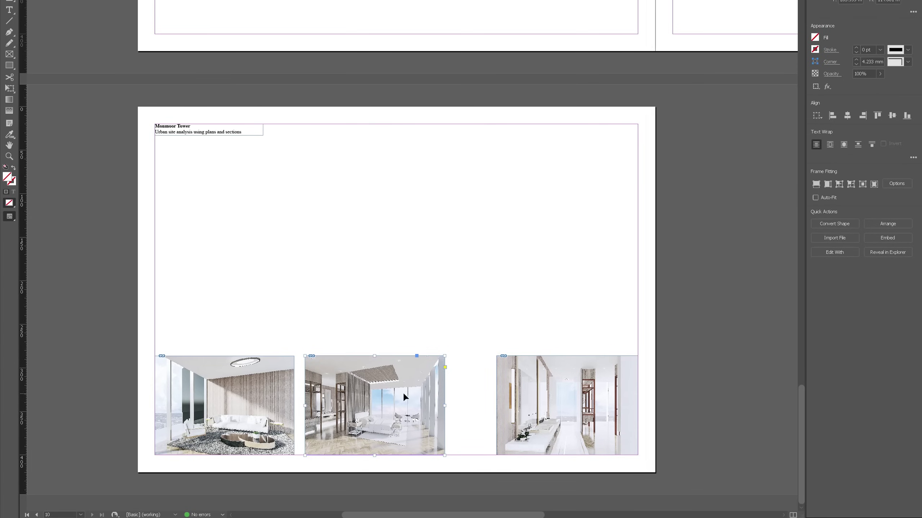
- Swap the bathroom and bedroom renders so the bathroom sits in the middle and the bedroom at the right margin
drag(538, 398, 380, 310)
drag(387, 434, 580, 434)
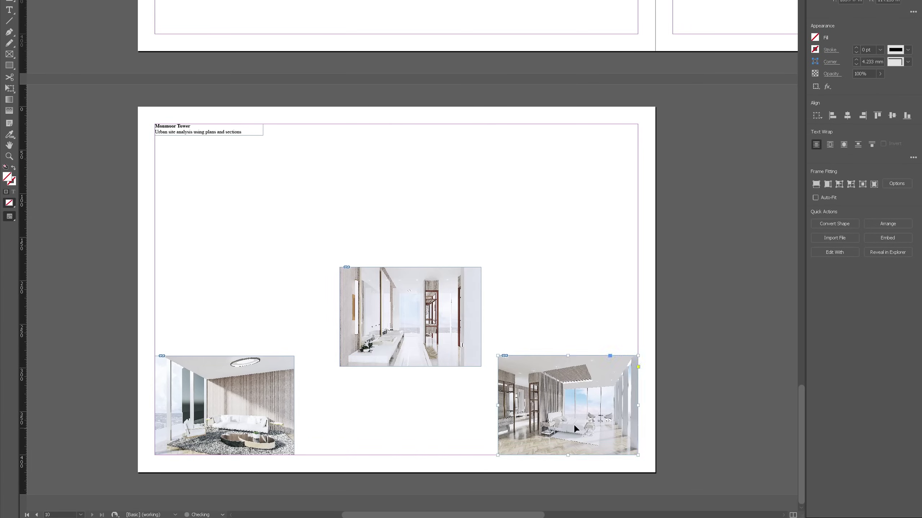
drag(440, 337, 426, 425)
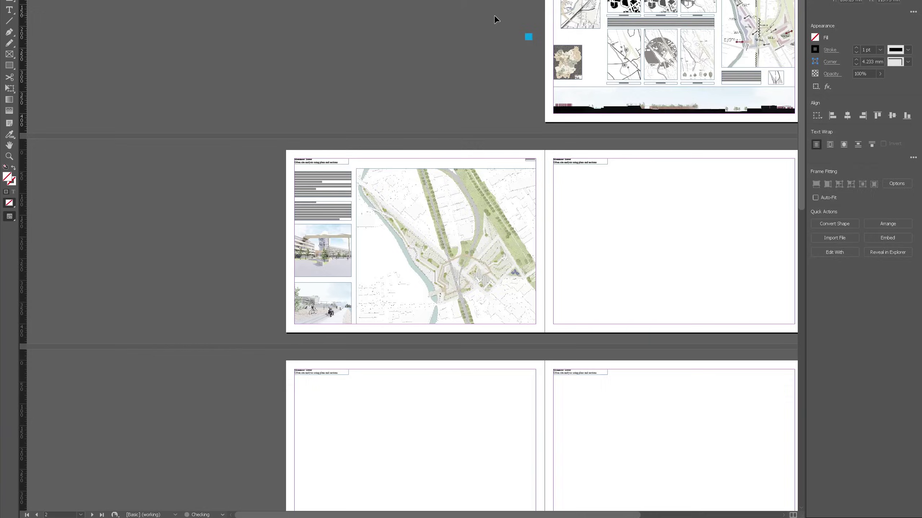
- Bring the blue spacer square to page 10 and use it to set the gap between the living room and bathroom renders
scroll(398, 90, down, 10)
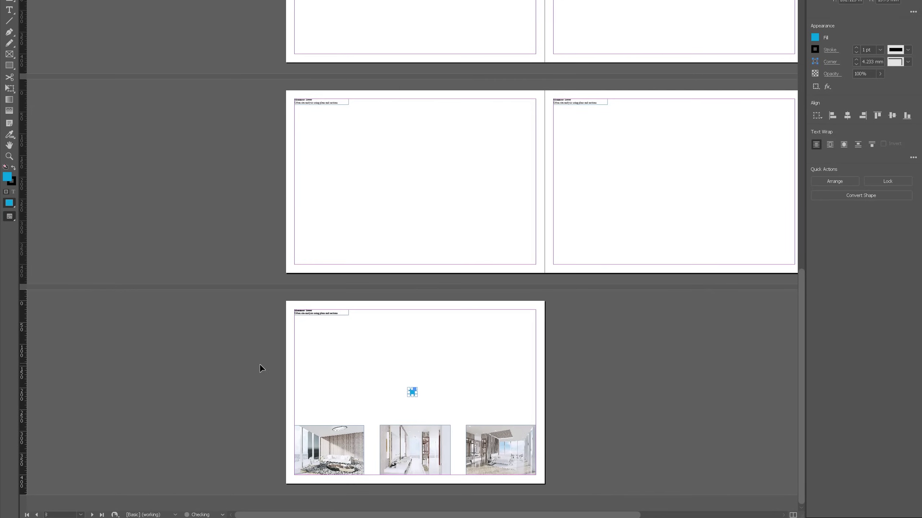
key(ctrl+equal)
drag(468, 323, 390, 406)
click(374, 362)
drag(374, 362, 397, 355)
click(417, 411)
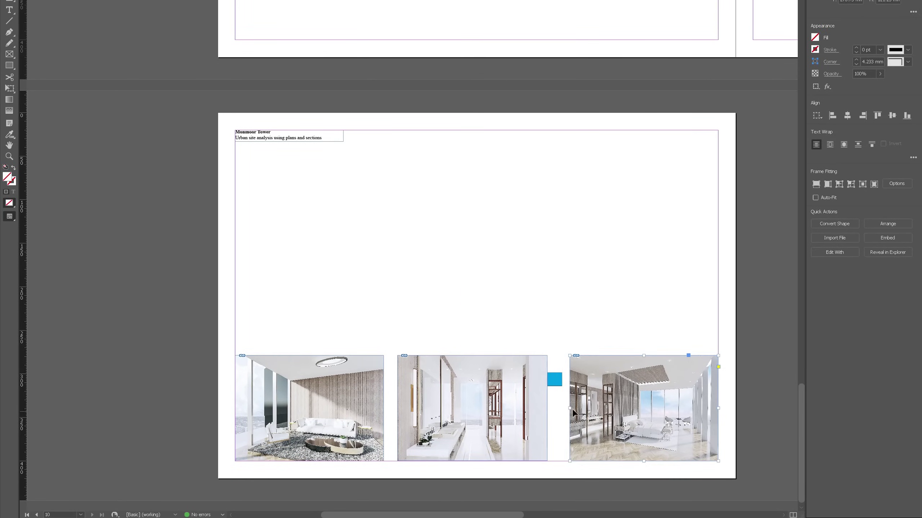
- Extend the bedroom render's left edge to the blue spacer and move the spacer off the page
drag(572, 412, 565, 412)
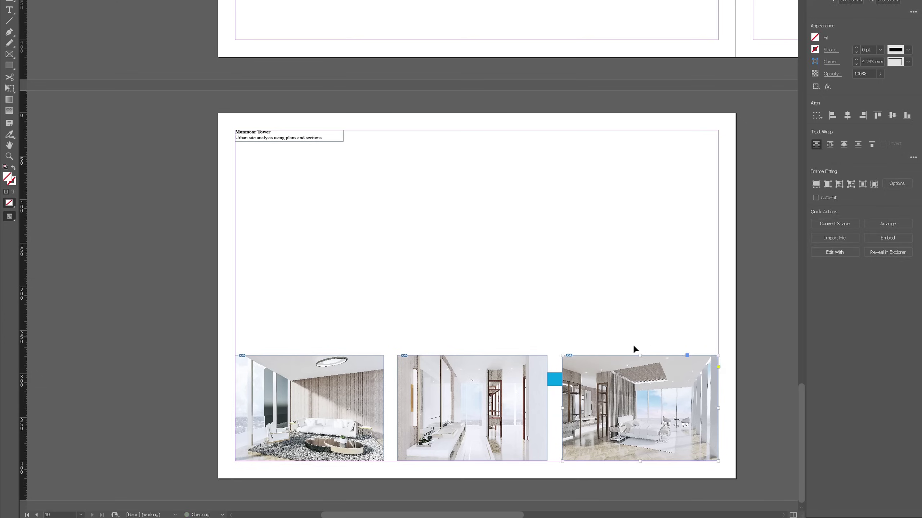
click(173, 323)
drag(555, 379, 159, 317)
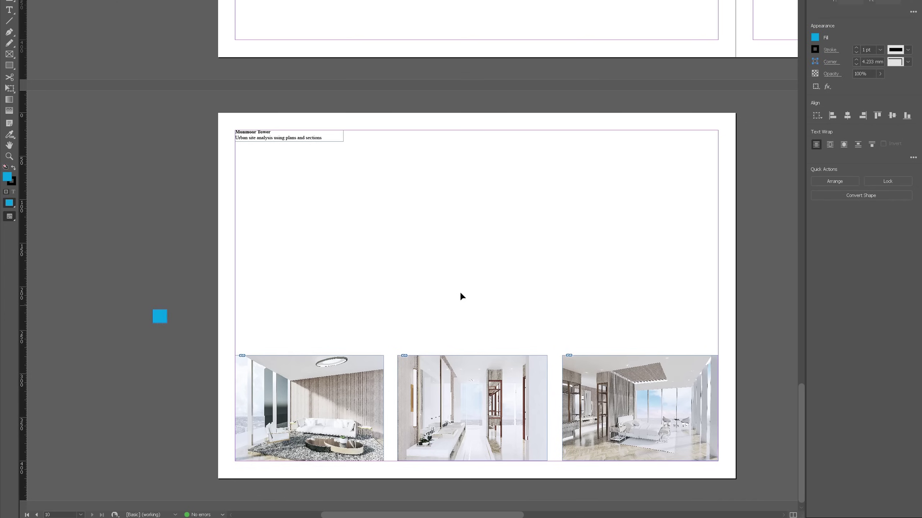
- Paste the body text block beneath page 10's title and copy it as a shorter block directly above the living room render
click(460, 295)
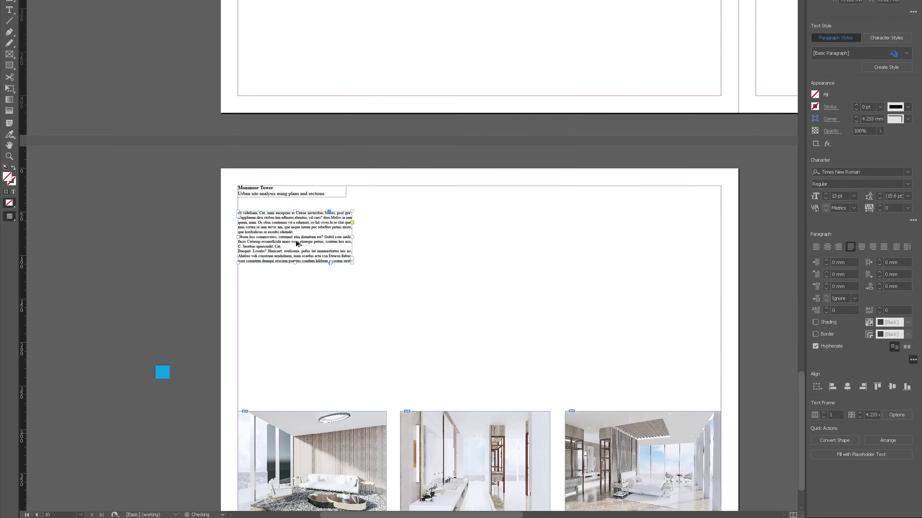
drag(325, 243, 378, 384)
mouse_move(317, 402)
mouse_down()
mouse_move(319, 372)
mouse_move(316, 397)
mouse_up()
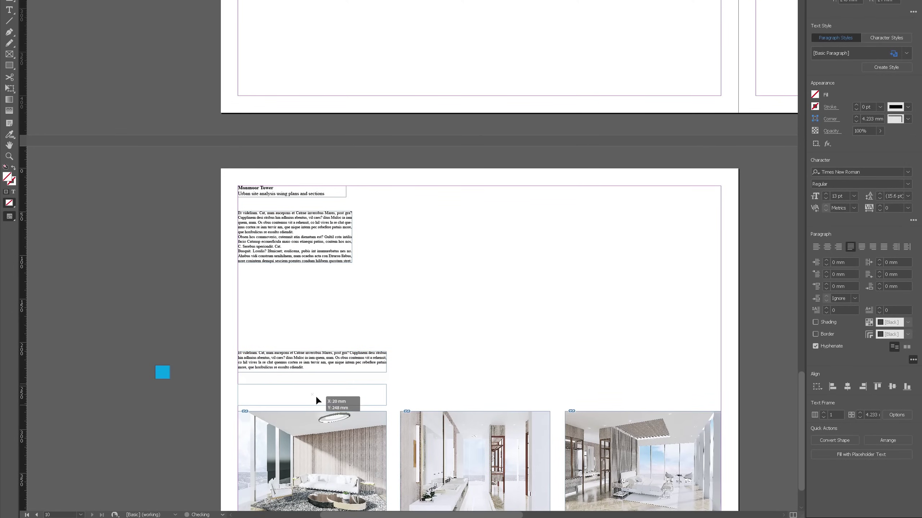
- Widen the upper body text block on page 10 to match the living room render's width
click(456, 360)
click(348, 238)
drag(352, 237, 385, 250)
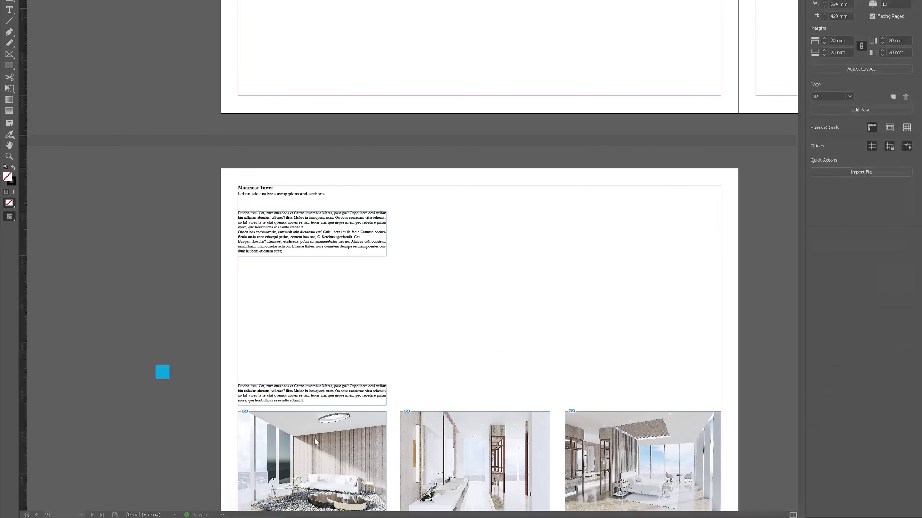
- Place the floor plan sheet on page 10 and move it beside the text column at the top margin
scroll(446, 268, down, 2)
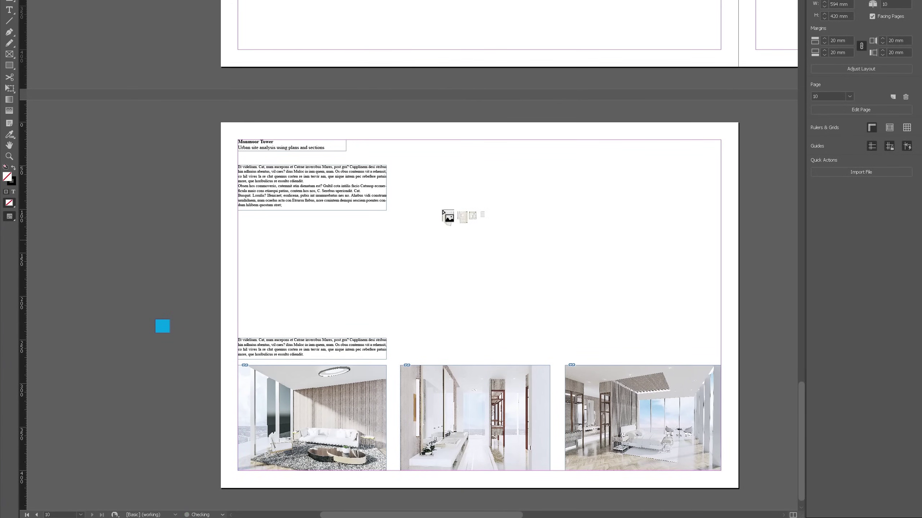
click(443, 211)
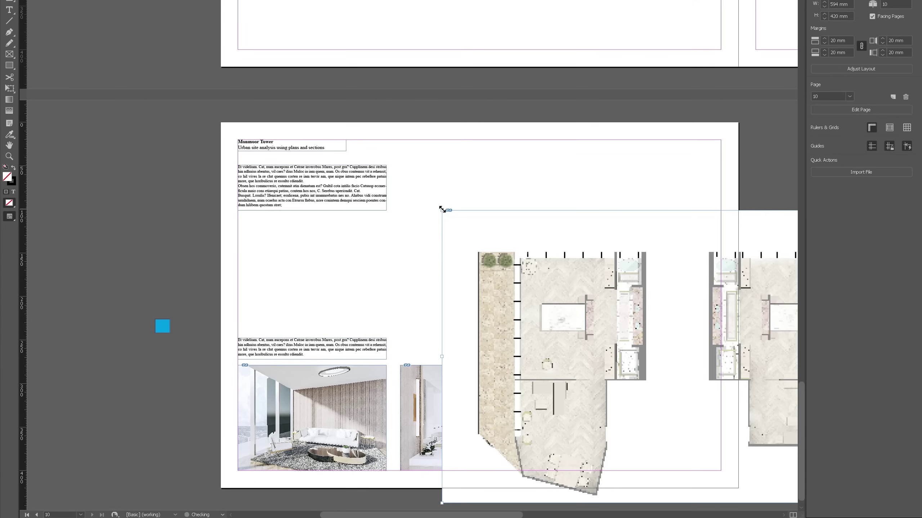
drag(529, 317, 408, 276)
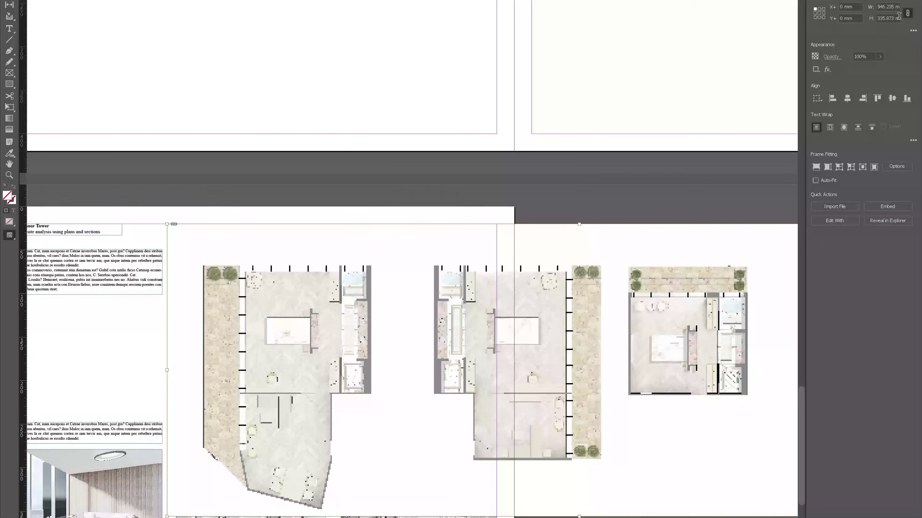
- Scale the floor plan image to half its size, 473.118 mm wide, and shorten its frame to 173.25 mm high
click(888, 18)
key(Return)
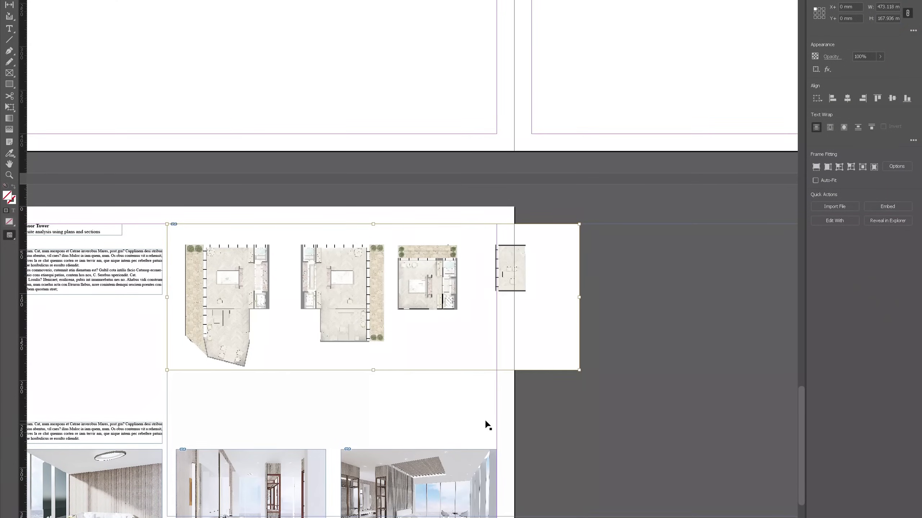
key(Escape)
drag(580, 517, 521, 374)
- Crop the floor plan frame to 122 mm wide so it holds only the first plan
scroll(183, 432, down, 2)
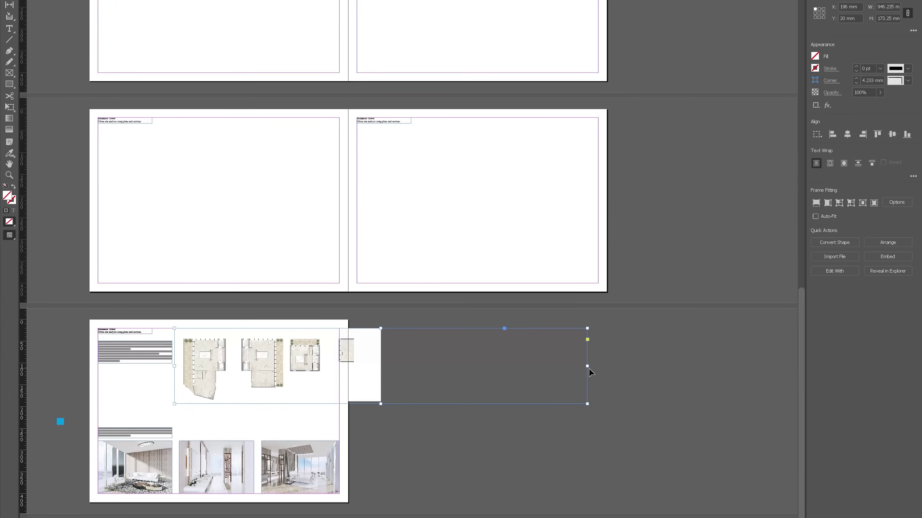
drag(582, 367, 227, 367)
scroll(110, 390, up, 3)
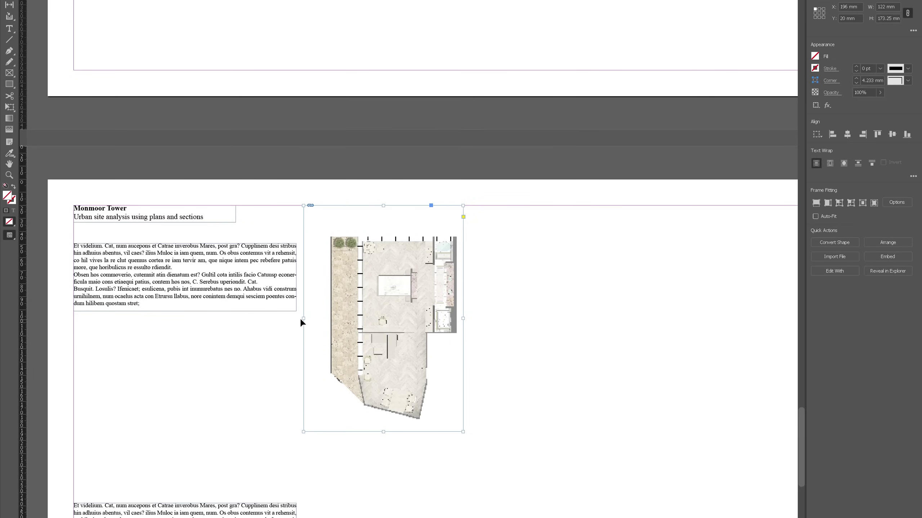
- Crop the first floor plan's frame to 98.5 mm wide and 142.774 mm high, and align its top edge with the body text
drag(304, 320, 328, 320)
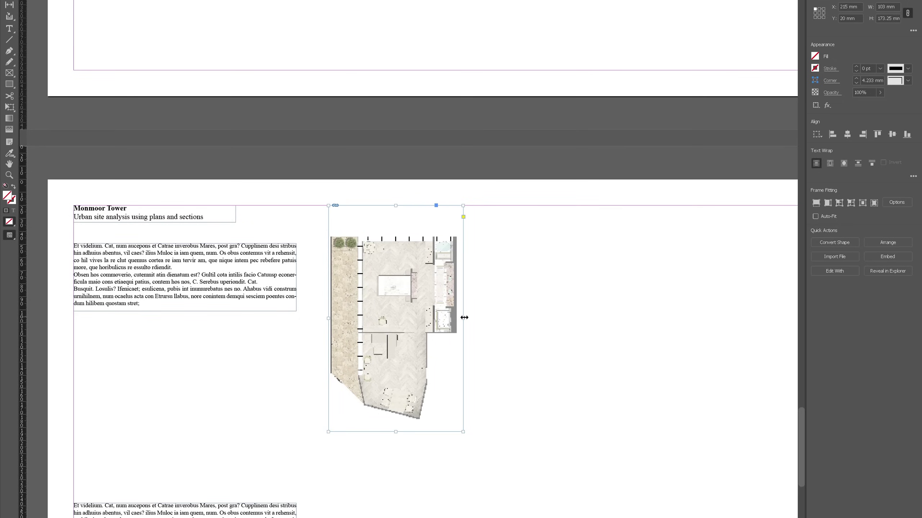
drag(463, 318, 457, 319)
click(482, 339)
click(398, 214)
drag(393, 206, 394, 234)
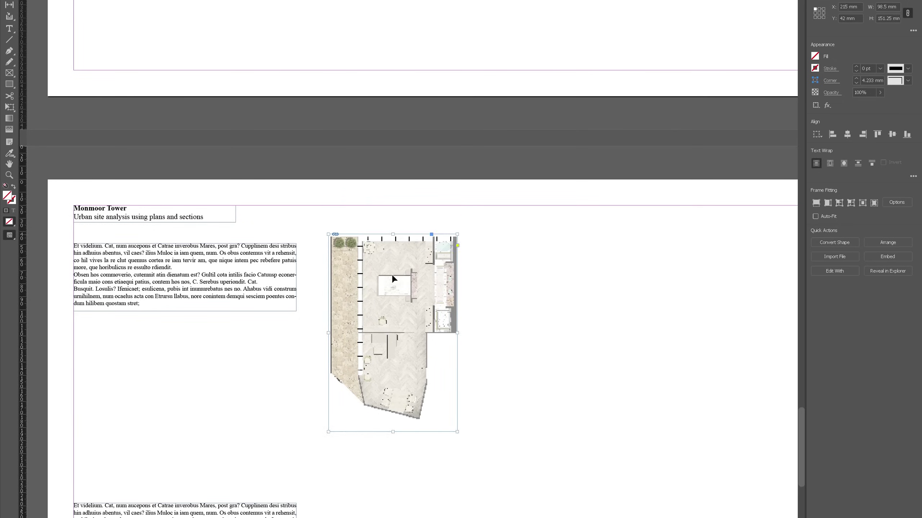
drag(392, 274, 393, 284)
- Duplicate the plan frame three times along the row, shift each copy's image to show a different floor plan, and crop the last two frames
drag(348, 361, 502, 345)
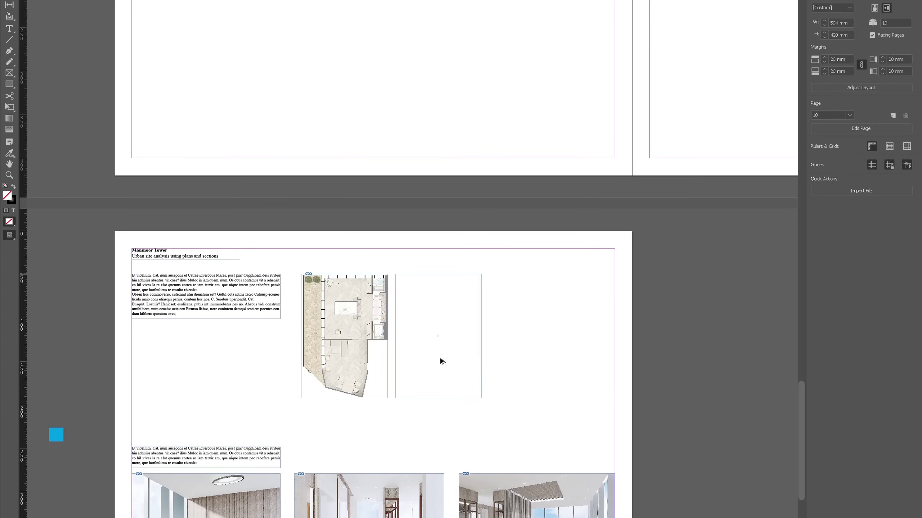
key(ctrl+z)
click(481, 337)
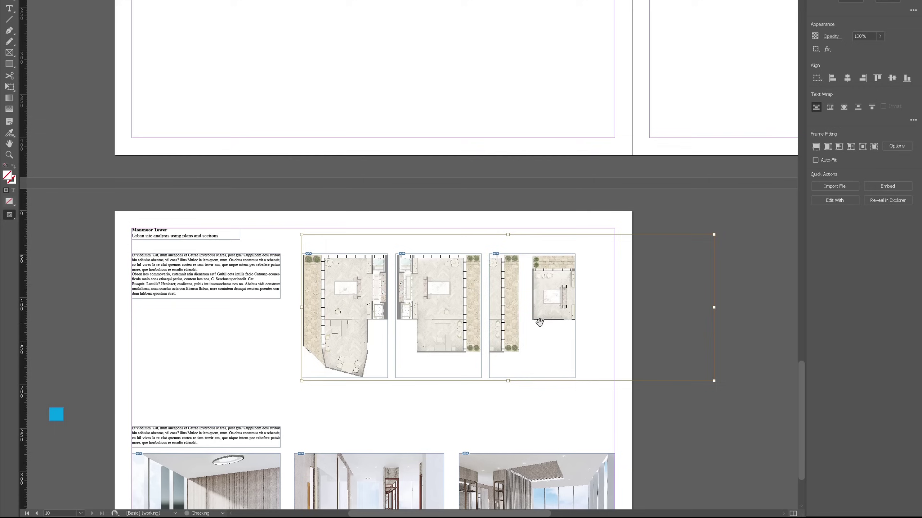
drag(567, 346, 587, 311)
double_click(545, 306)
key(ctrl+shift+a)
mouse_move(591, 315)
mouse_down()
mouse_move(569, 316)
mouse_move(619, 316)
mouse_move(589, 317)
mouse_move(599, 309)
mouse_up()
double_click(588, 317)
- Distribute the four floor plan frames with equal horizontal spacing between the first plan and the page margin
drag(607, 391, 300, 324)
click(913, 126)
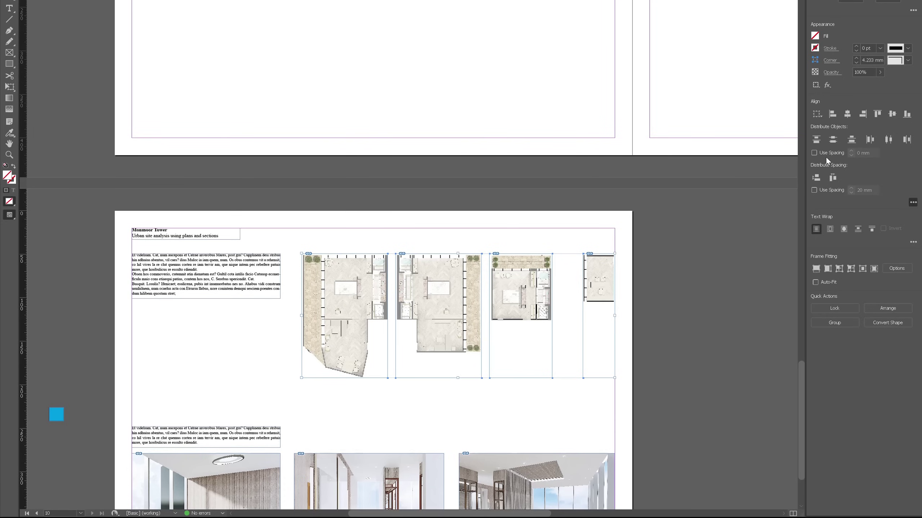
click(817, 176)
click(666, 303)
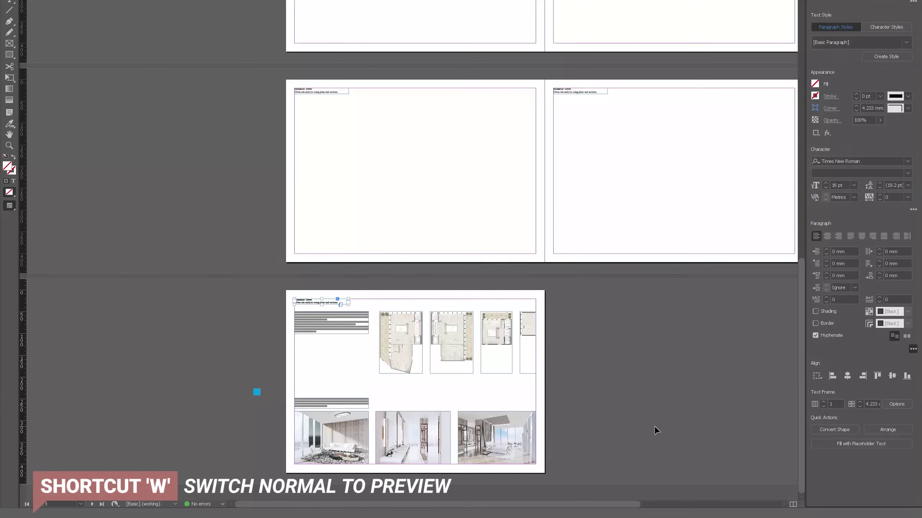
click(654, 428)
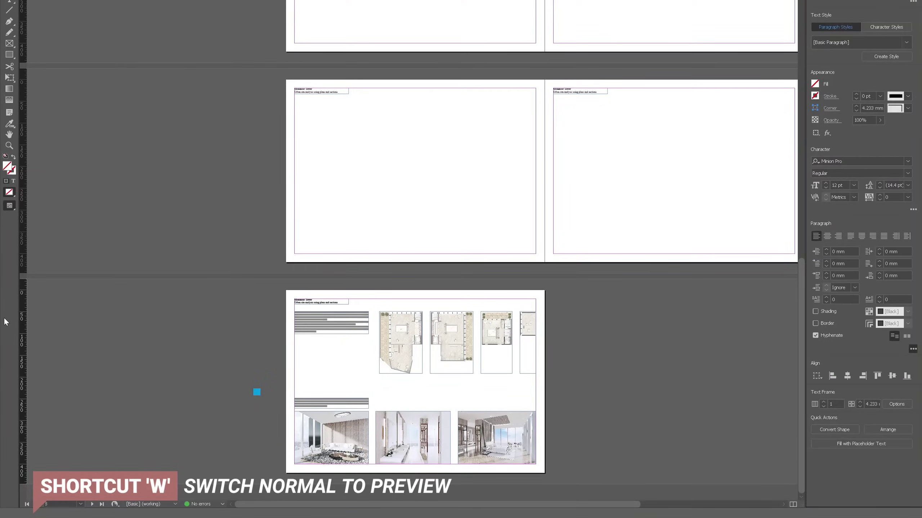
- Switch the screen mode from Normal to Preview to hide frames and guides on the poster pages
click(12, 206)
click(36, 222)
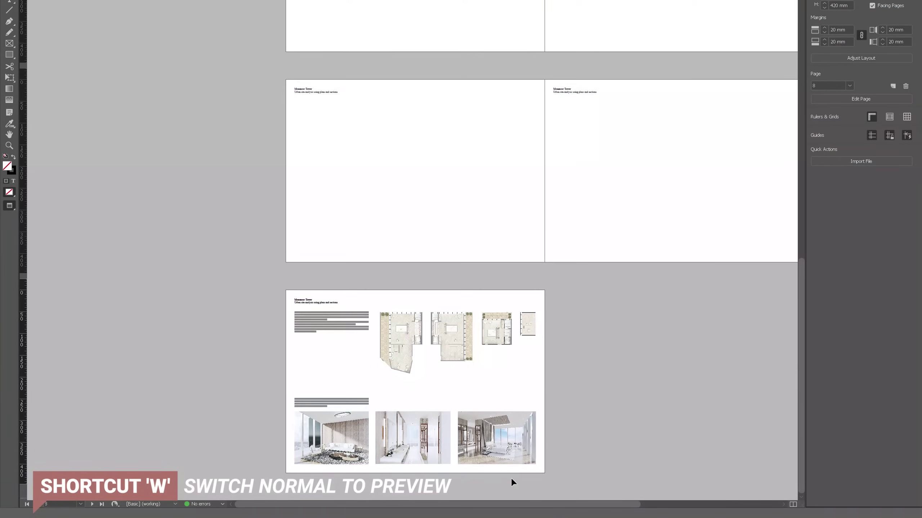
scroll(506, 471, up, 2)
drag(514, 506, 489, 504)
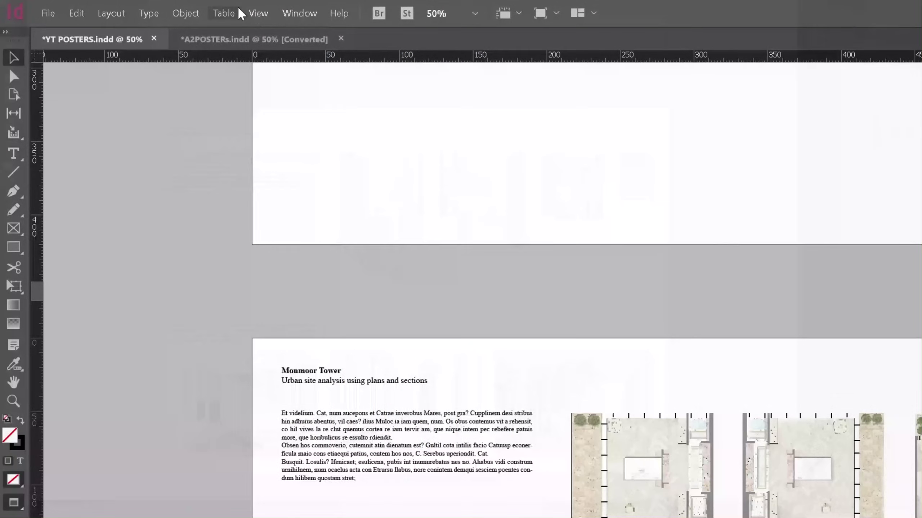
- Set the document's display performance to High Quality Display
click(256, 13)
mouse_move(303, 243)
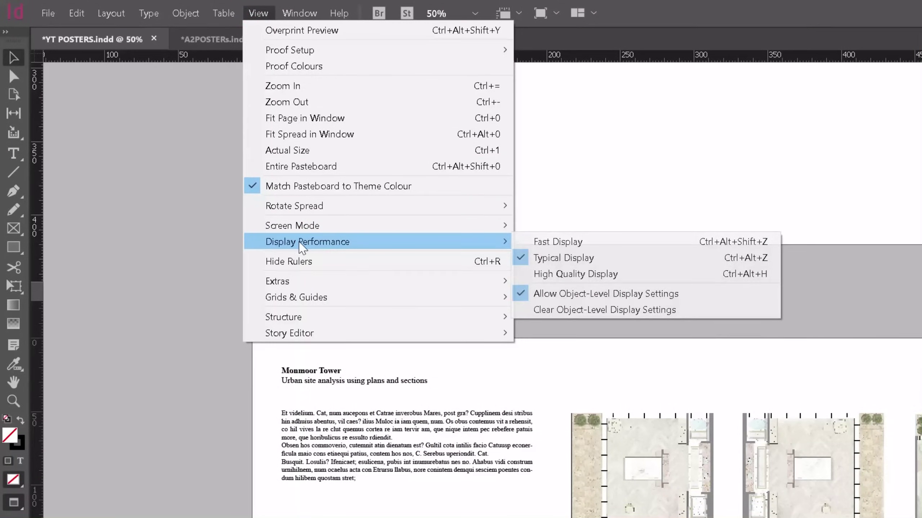
click(541, 274)
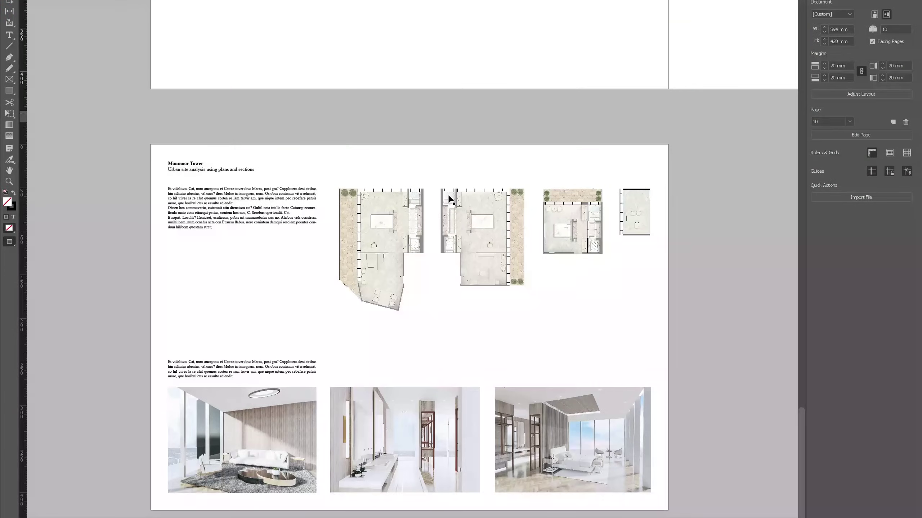
scroll(450, 199, up, 1)
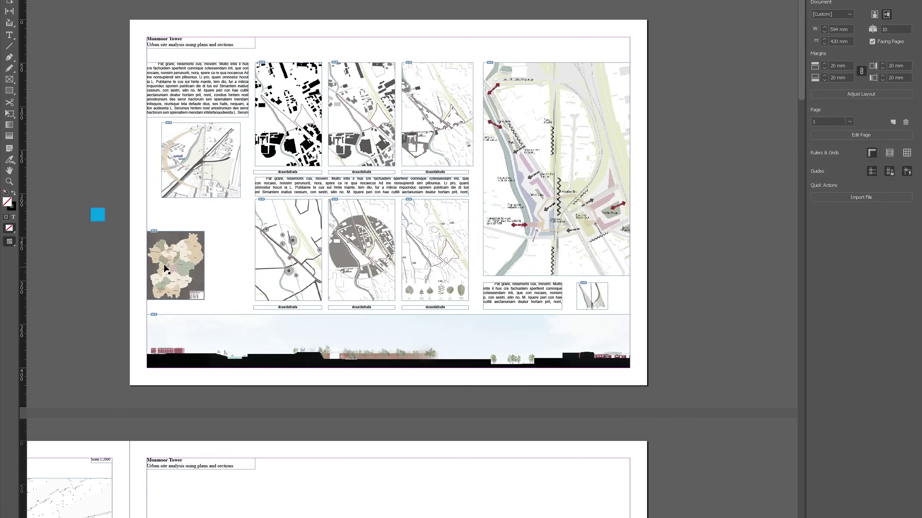
- Open the borough place map on page 1 for editing in its original application, Photoshop
right_click(164, 265)
click(171, 251)
right_click(190, 270)
mouse_move(209, 264)
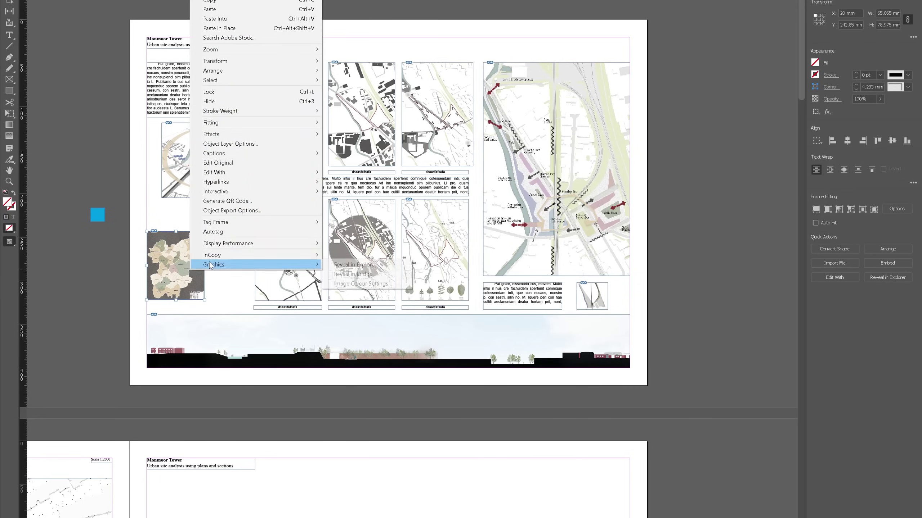
click(218, 163)
- Add a purple Solid Color fill layer over PLACE MAP.psd, set its blend mode to Pin Light, save, and return to the InDesign poster
click(868, 341)
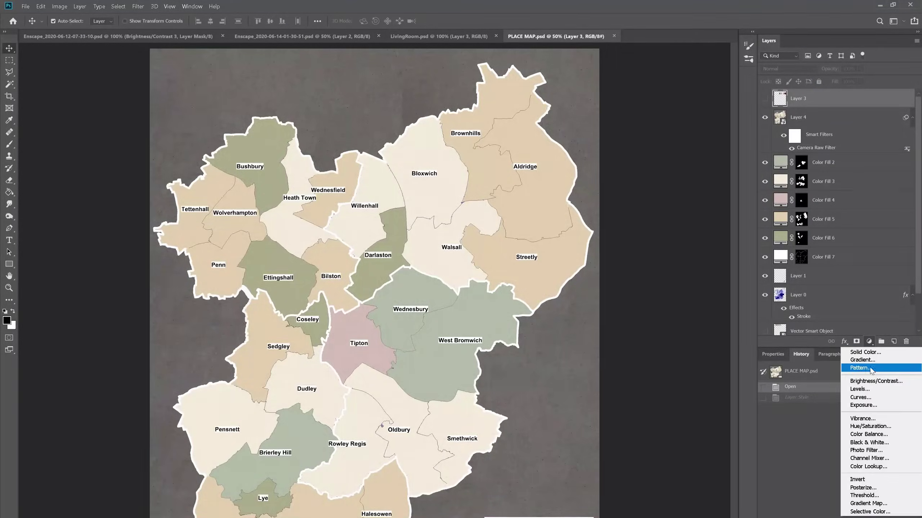
click(866, 352)
click(445, 322)
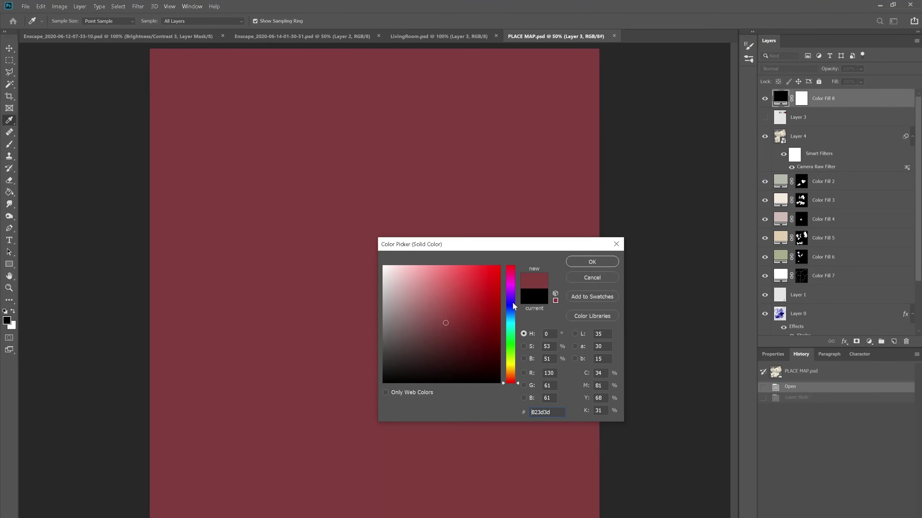
click(512, 306)
click(607, 262)
click(788, 68)
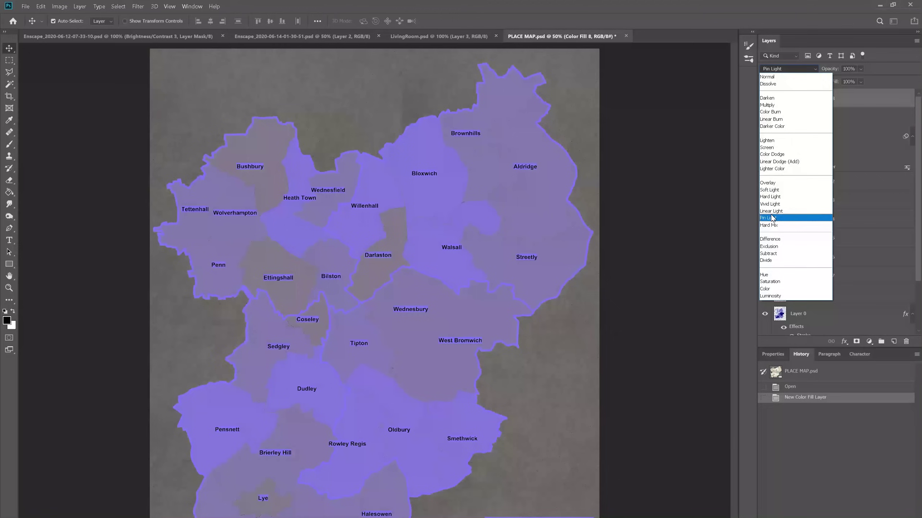
click(791, 218)
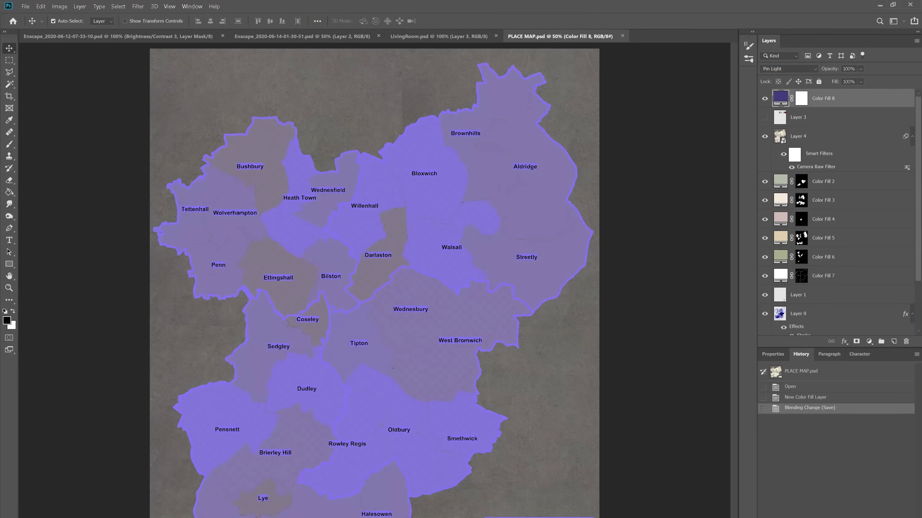
key(alt+Tab)
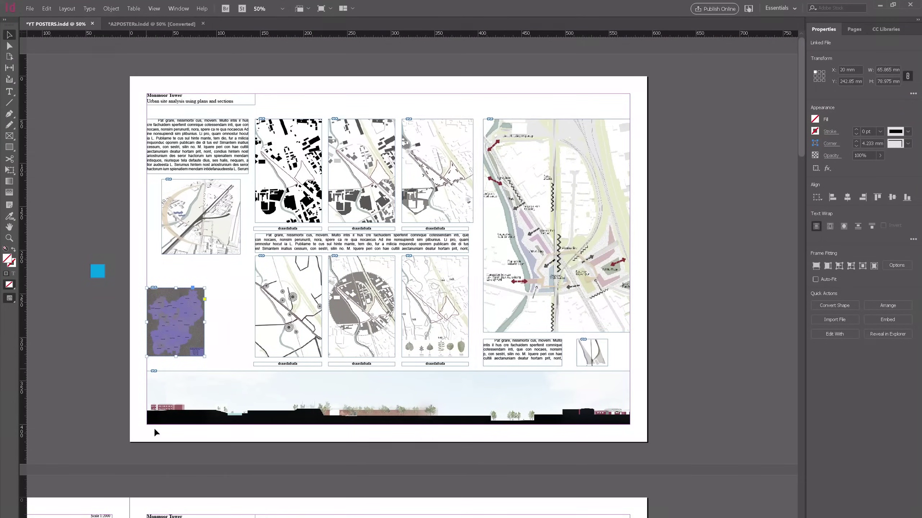
- Return to Photoshop, undo the blend change and the purple fill layer in PLACE MAP.psd, and save the file
key(alt+Tab)
key(ctrl+z)
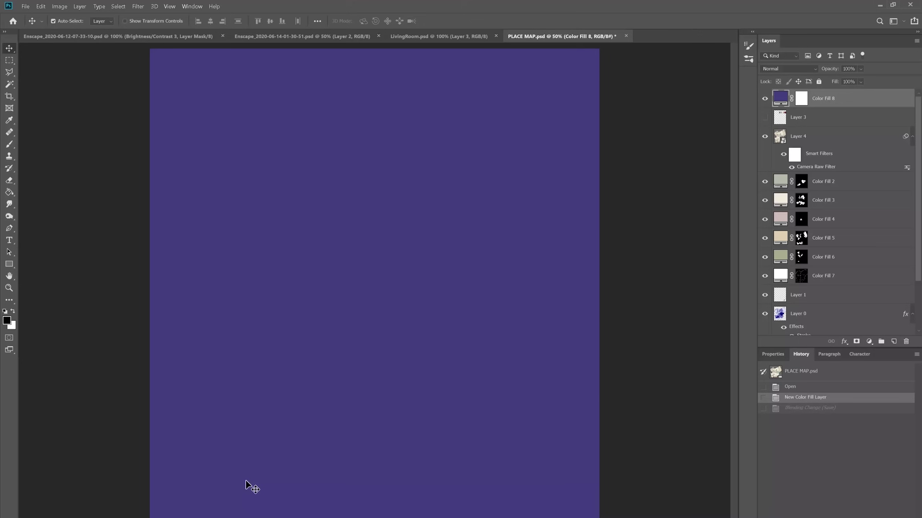
key(ctrl+z)
key(ctrl+s)
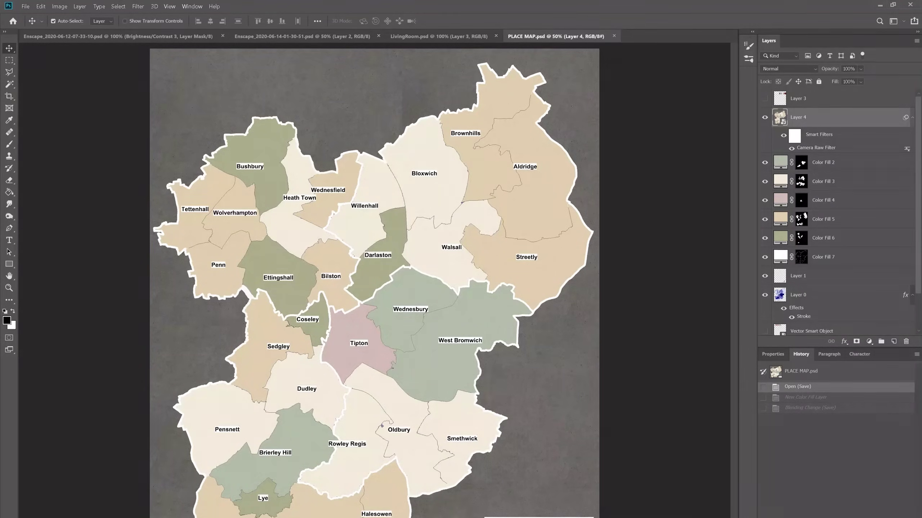
- Return to the InDesign poster and update the modified link of the place map on page 1
key(alt+Tab)
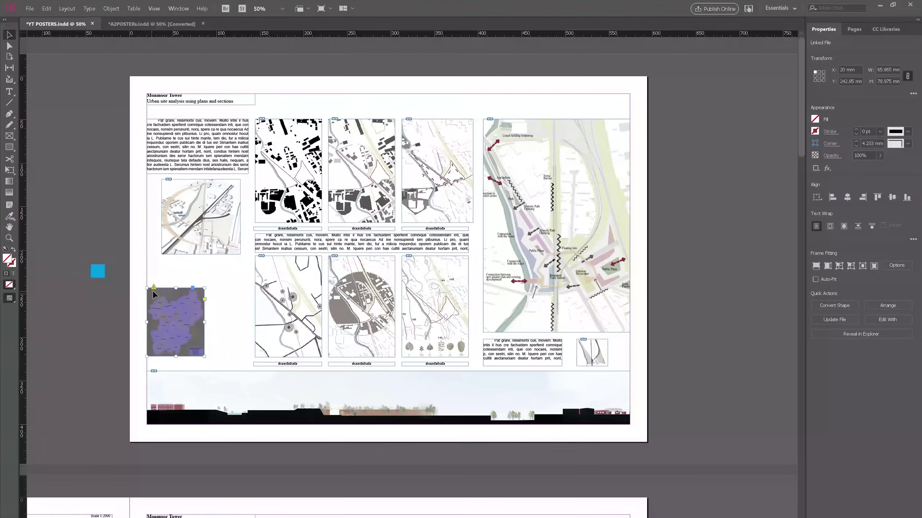
click(154, 287)
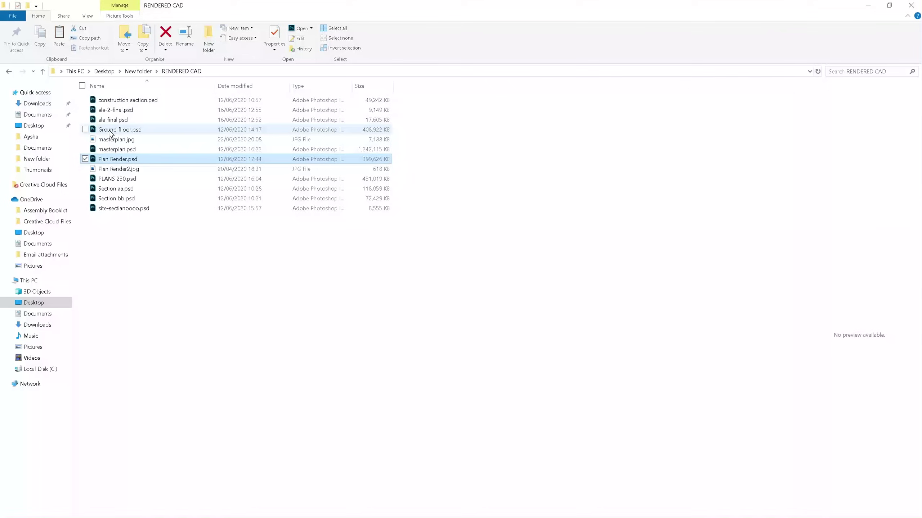
key(Delete)
click(867, 5)
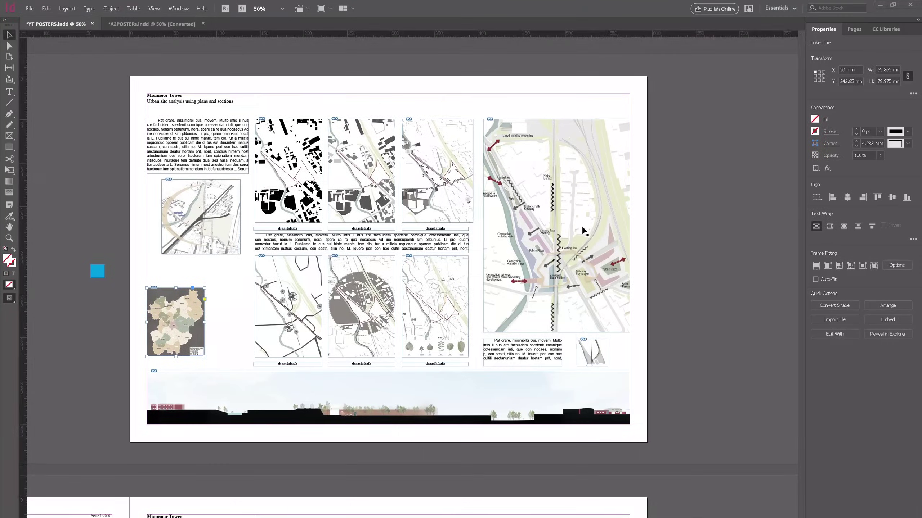
- Open the document's list of linked files and look through the linked images
scroll(615, 187, down, 15)
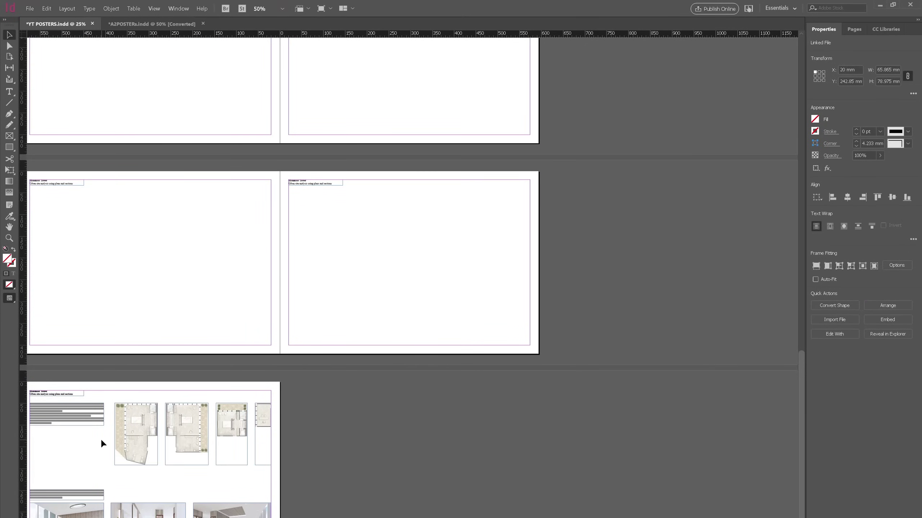
scroll(101, 438, up, 3)
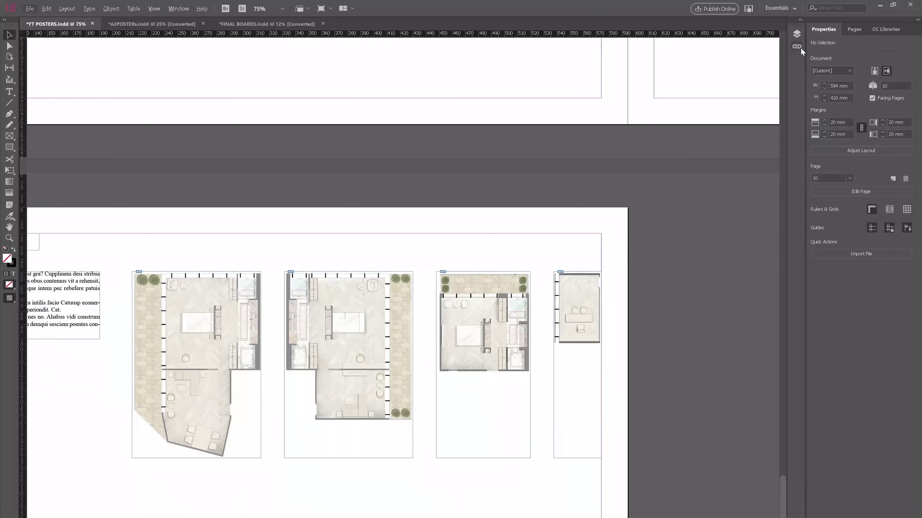
click(798, 47)
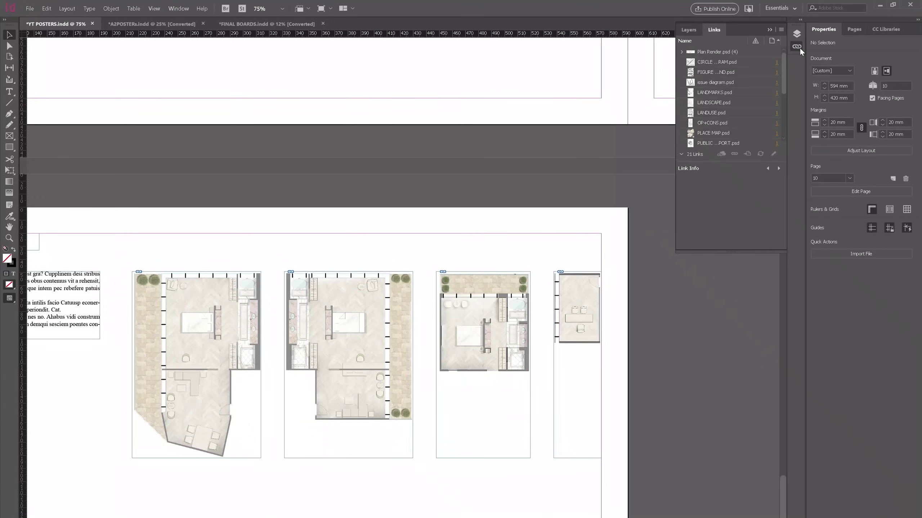
scroll(737, 68, up, 2)
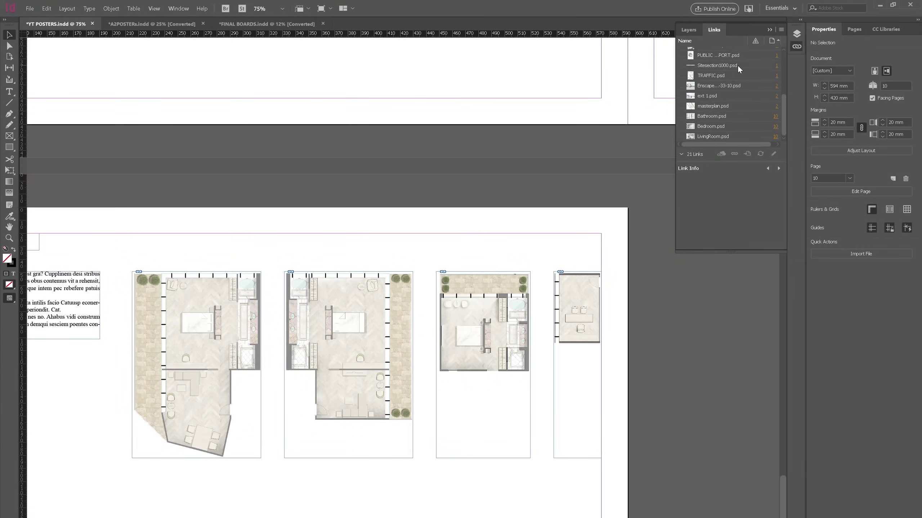
- Relink the second floor plan on page 10 from Plan Render.psd to Bathroom.psd, and undo the relink
click(729, 72)
right_click(777, 73)
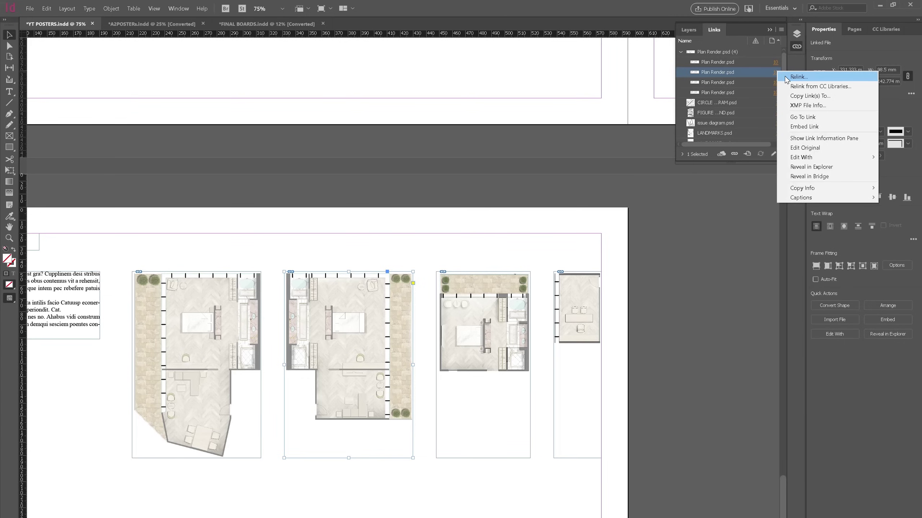
click(798, 76)
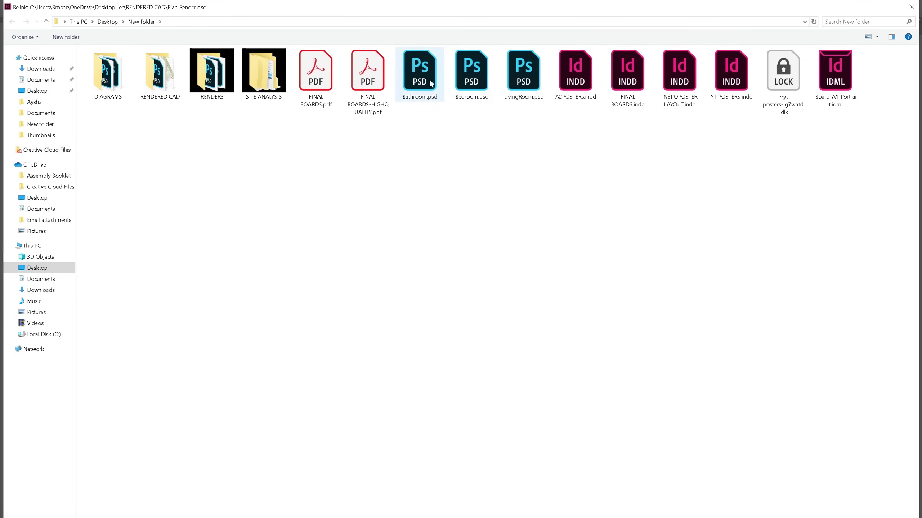
double_click(420, 75)
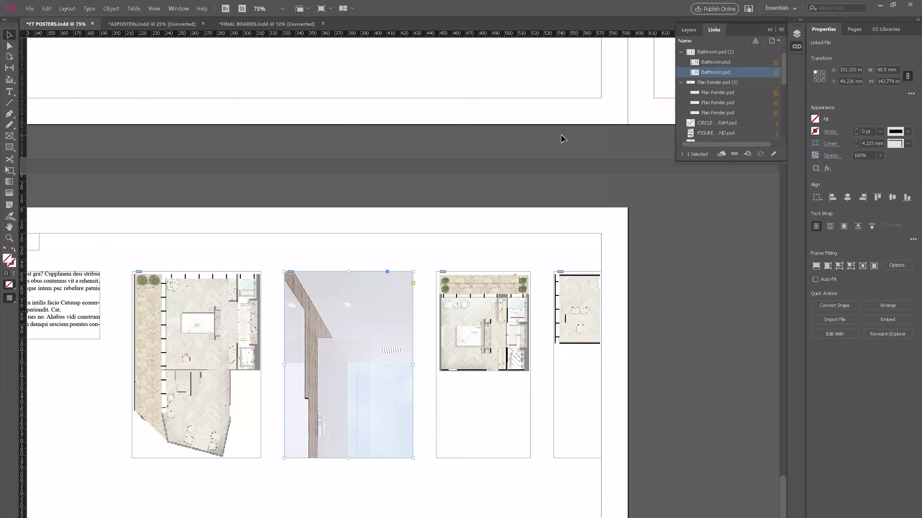
key(ctrl+z)
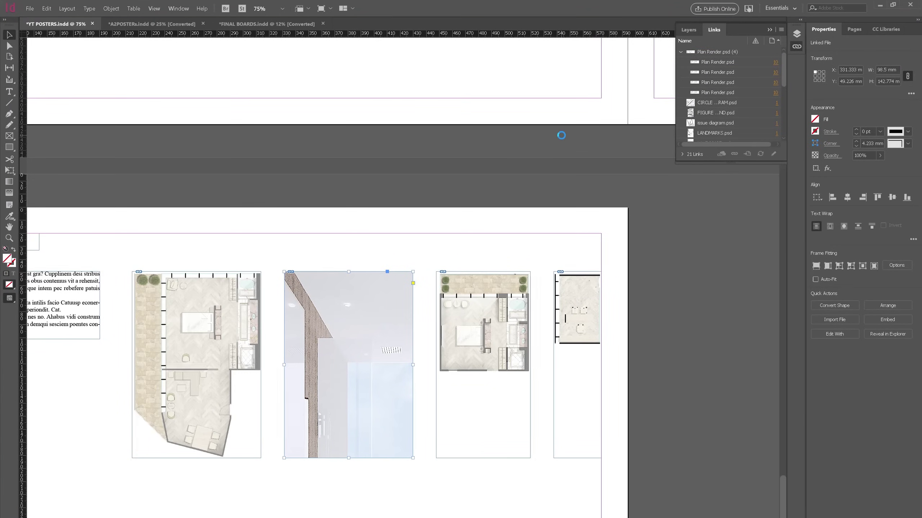
- Review the finished A2POSTERs.indd pages in Preview mode and the combined portrait boards in FINAL BOARDS.indd
key(ctrl+minus)
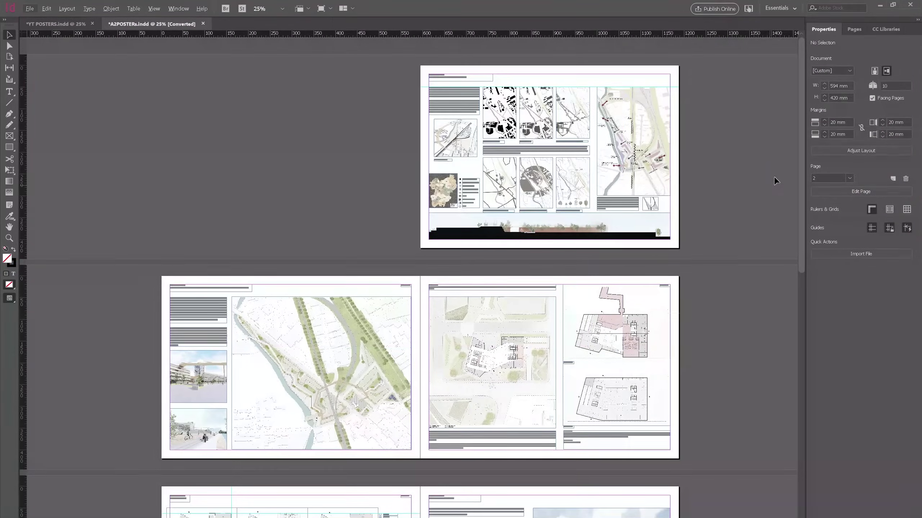
drag(13, 300, 21, 316)
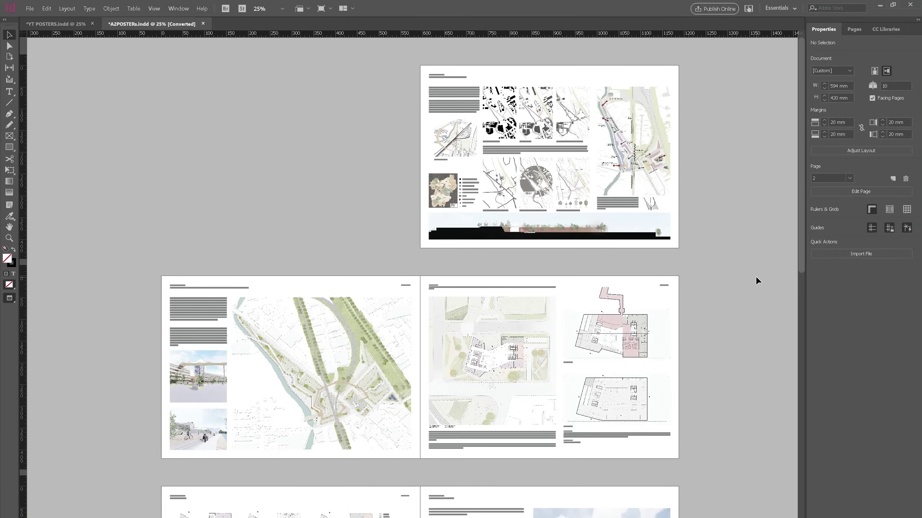
drag(801, 271, 806, 517)
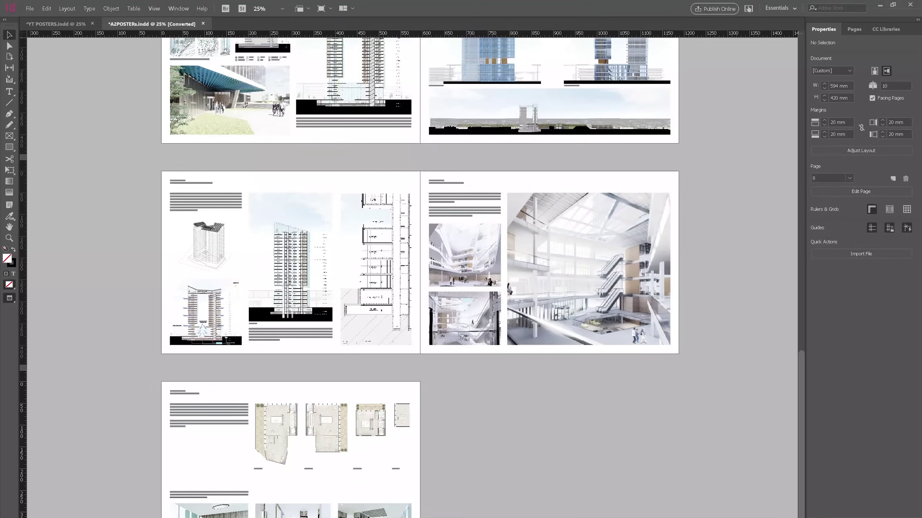
scroll(332, 464, up, 15)
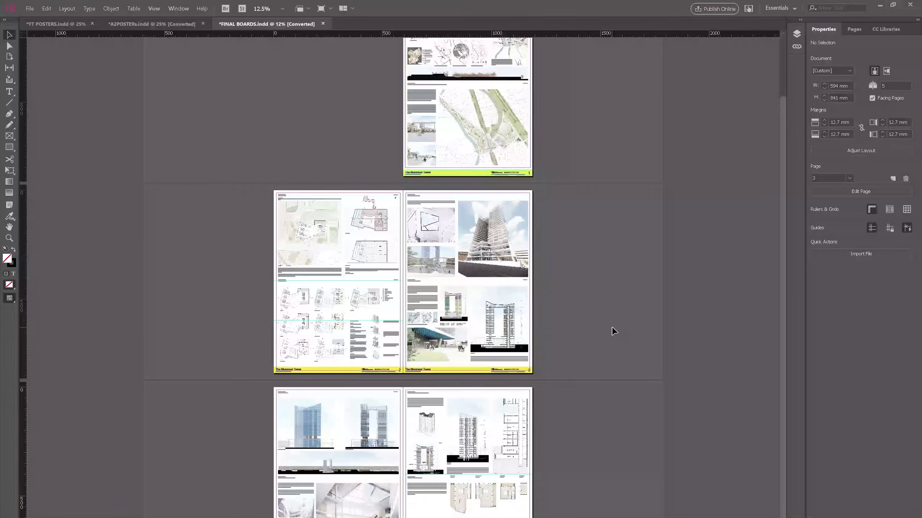
scroll(613, 325, up, 2)
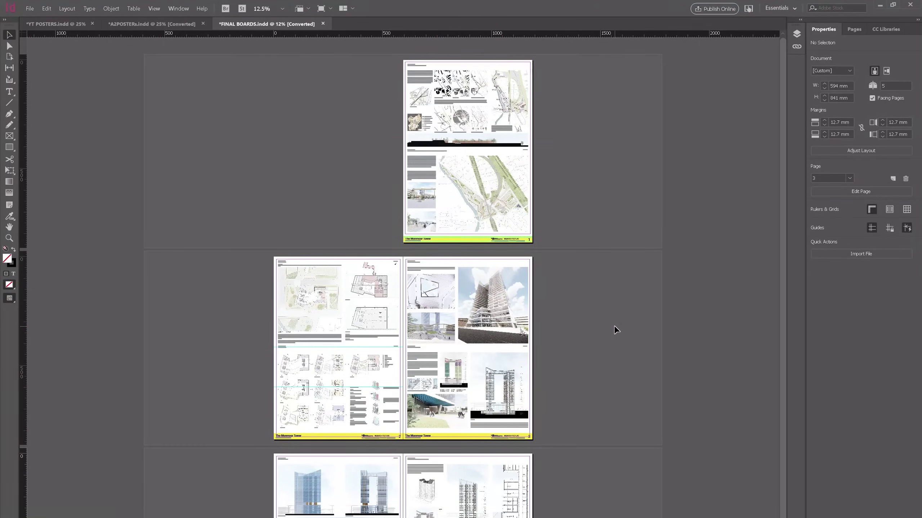
scroll(614, 326, down, 2)
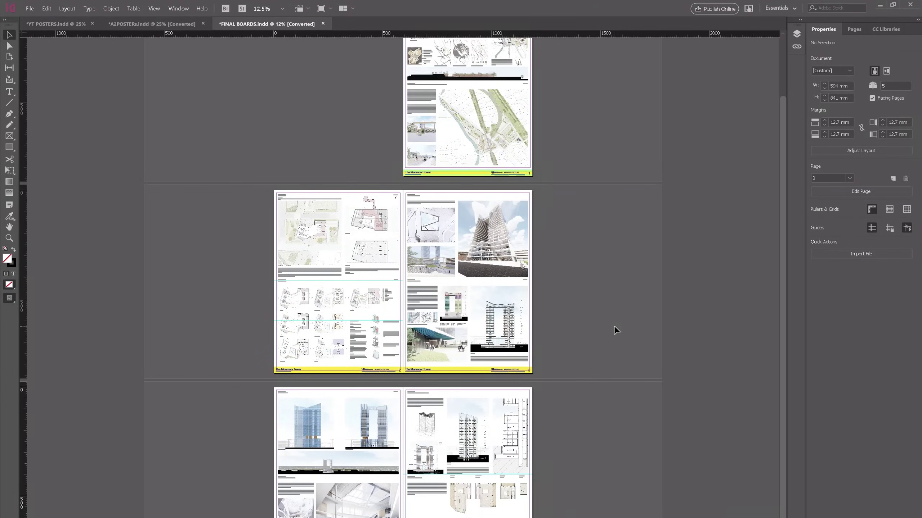